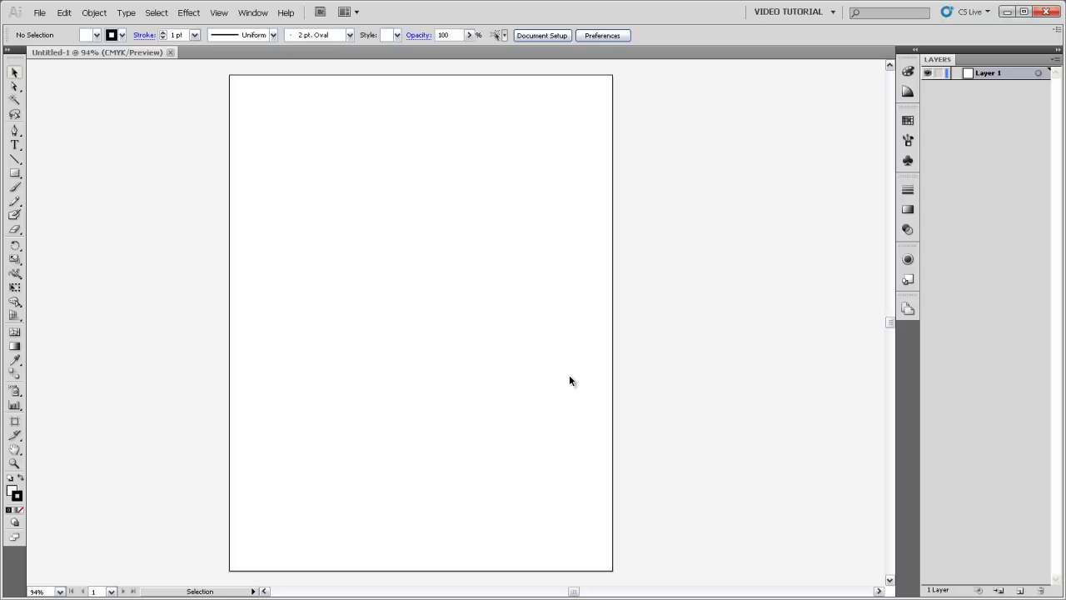
Step: Open the Align and Transform panels from the Window menu
{"action": "left_click", "coordinate": [253, 12]}
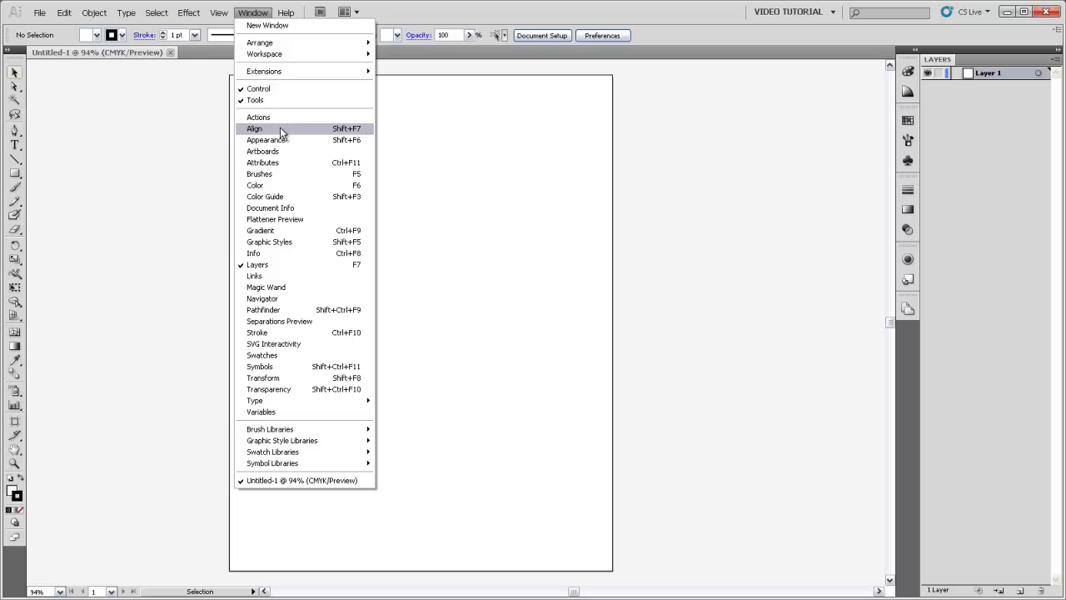
{"action": "left_click", "coordinate": [280, 128]}
{"action": "left_click", "coordinate": [255, 14]}
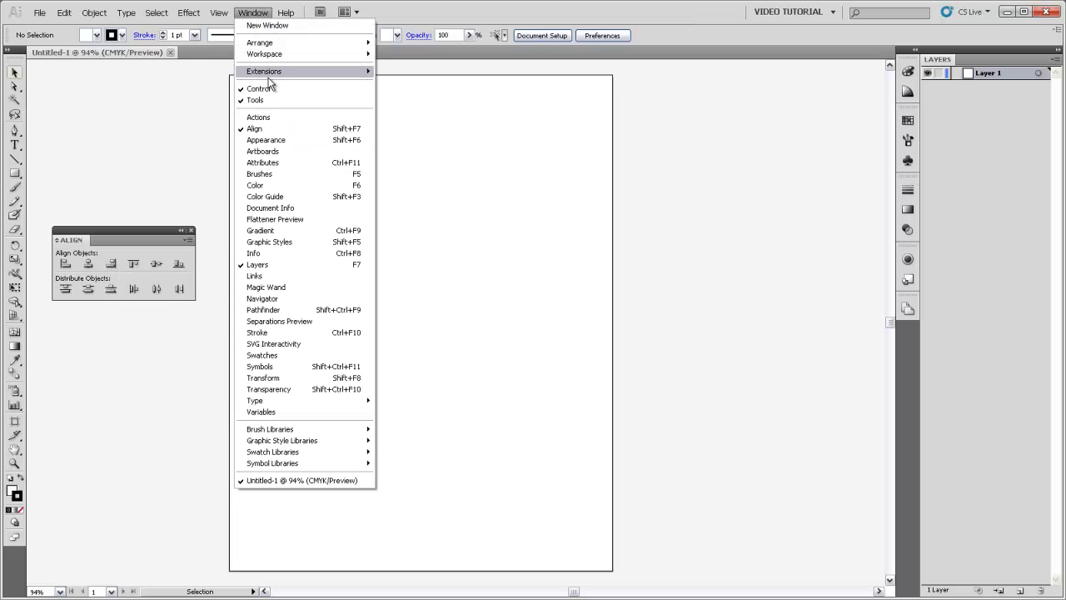
{"action": "left_click", "coordinate": [289, 377]}
Step: Expand both panels and float them stacked at the left, Align above Transform
{"action": "left_click", "coordinate": [58, 241]}
{"action": "left_click", "coordinate": [57, 240]}
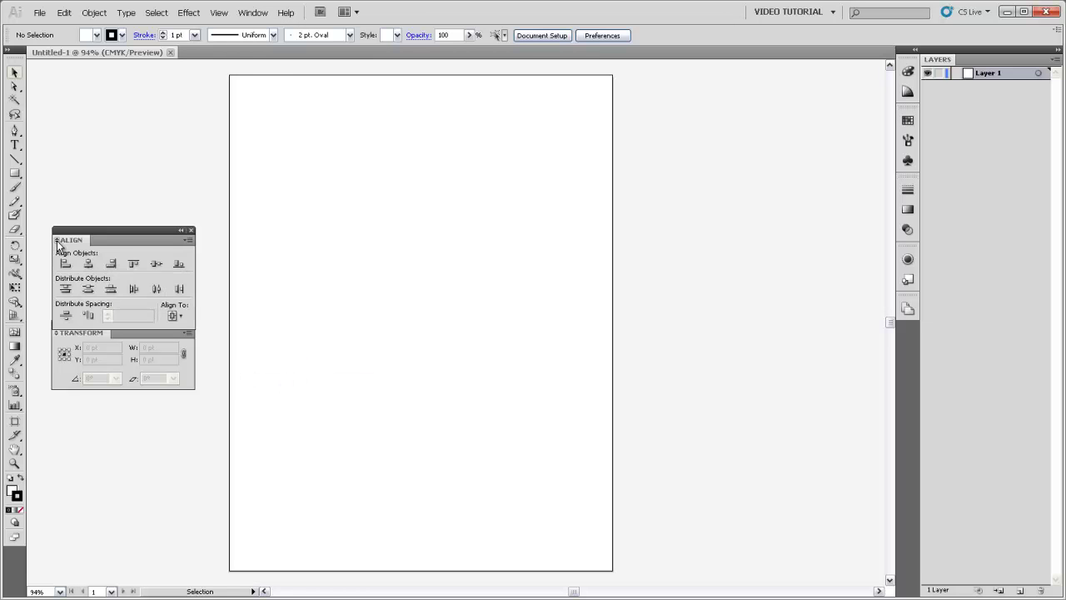
{"action": "left_click_drag", "start_coordinate": [61, 239], "coordinate": [66, 166]}
{"action": "left_click", "coordinate": [56, 333]}
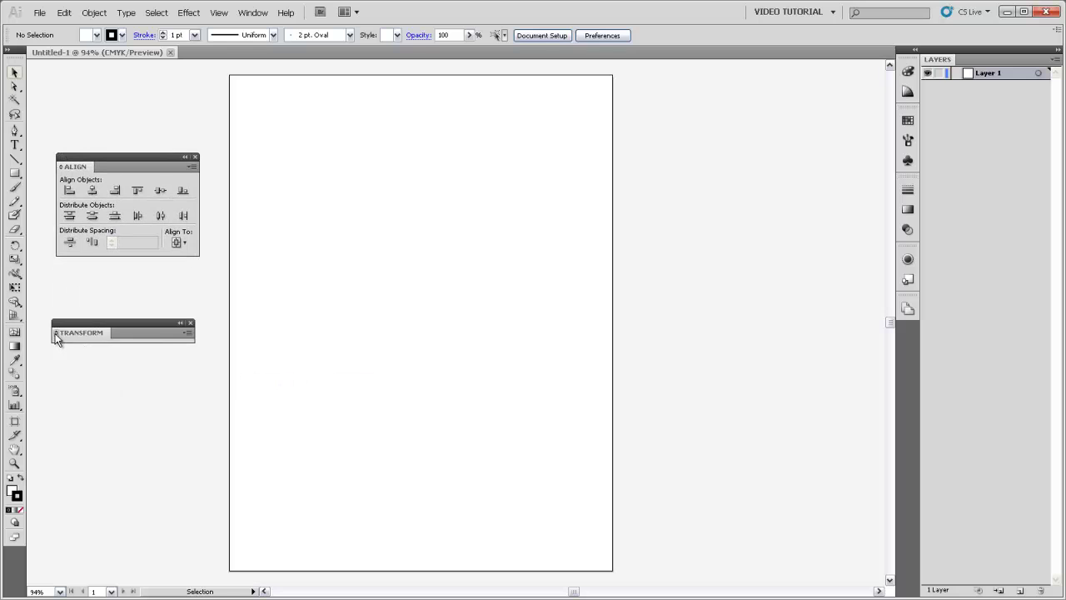
{"action": "left_click", "coordinate": [56, 333]}
{"action": "left_click_drag", "start_coordinate": [72, 330], "coordinate": [76, 285]}
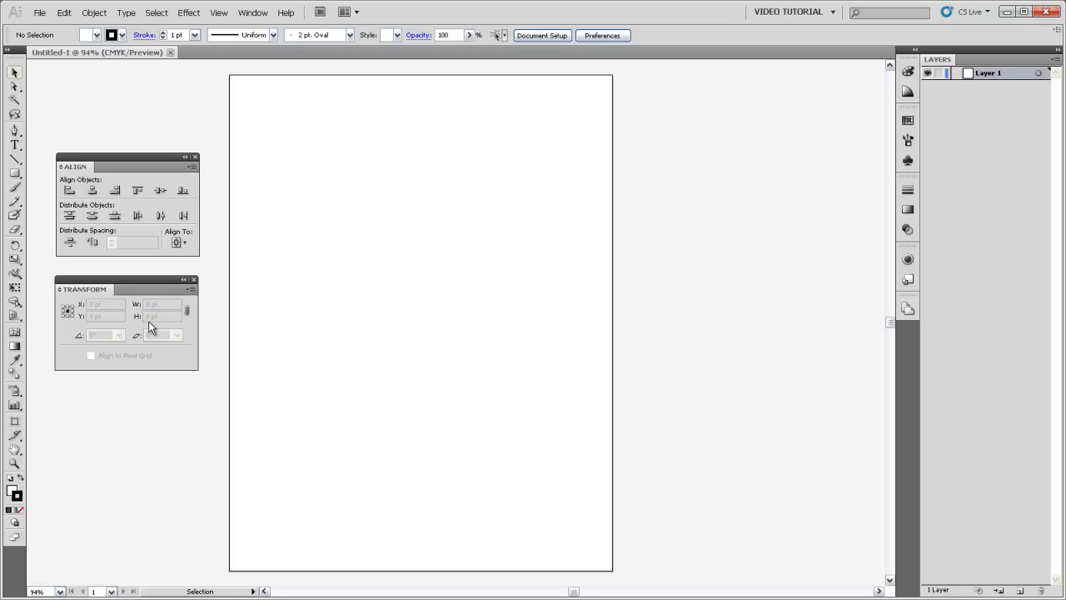
Step: Draw a small rectangle on the artboard and show rulers measured in inches
{"action": "left_click", "coordinate": [15, 174]}
{"action": "left_click_drag", "start_coordinate": [294, 272], "coordinate": [335, 291]}
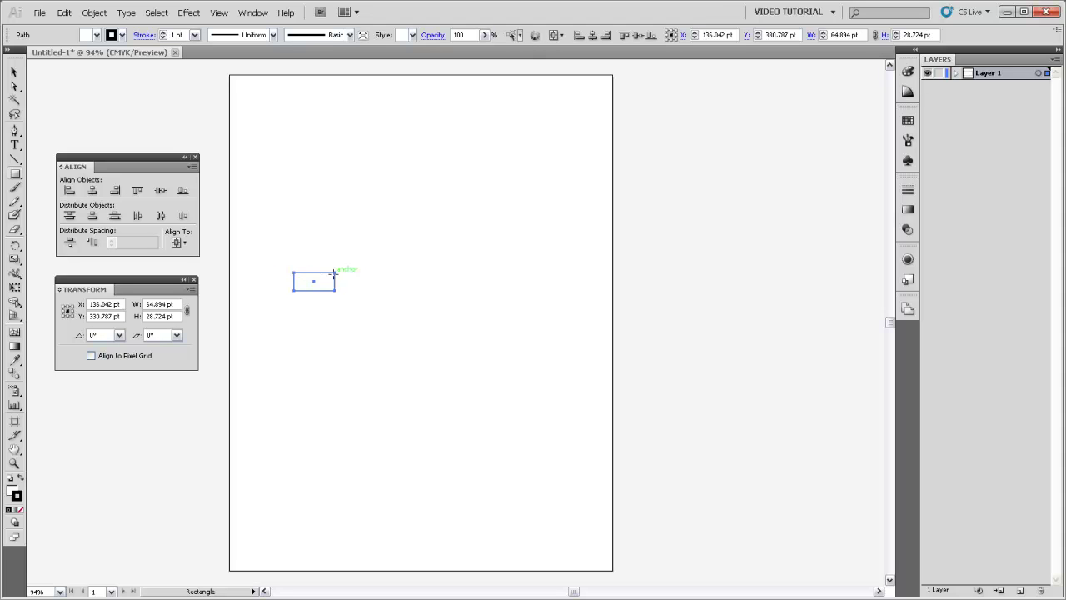
{"action": "left_click", "coordinate": [219, 13]}
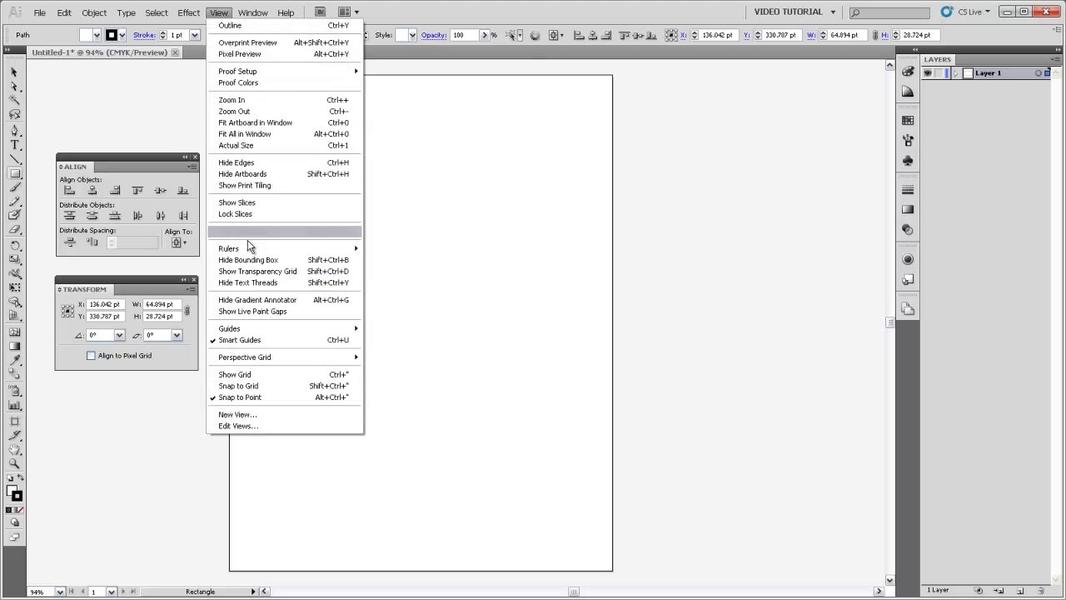
{"action": "mouse_move", "coordinate": [249, 249]}
{"action": "left_click", "coordinate": [396, 250]}
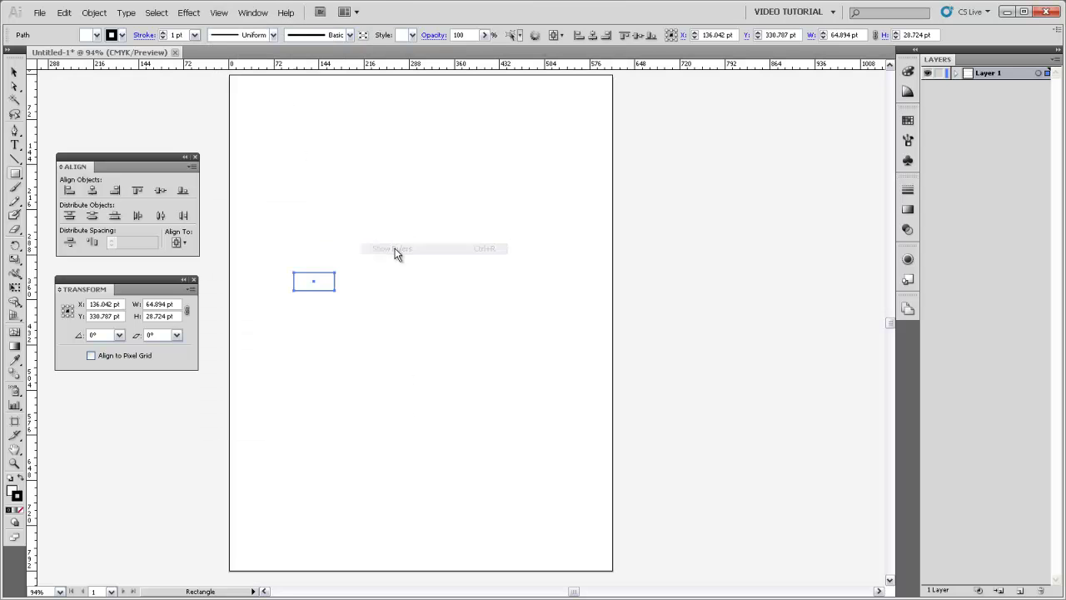
{"action": "right_click", "coordinate": [339, 65]}
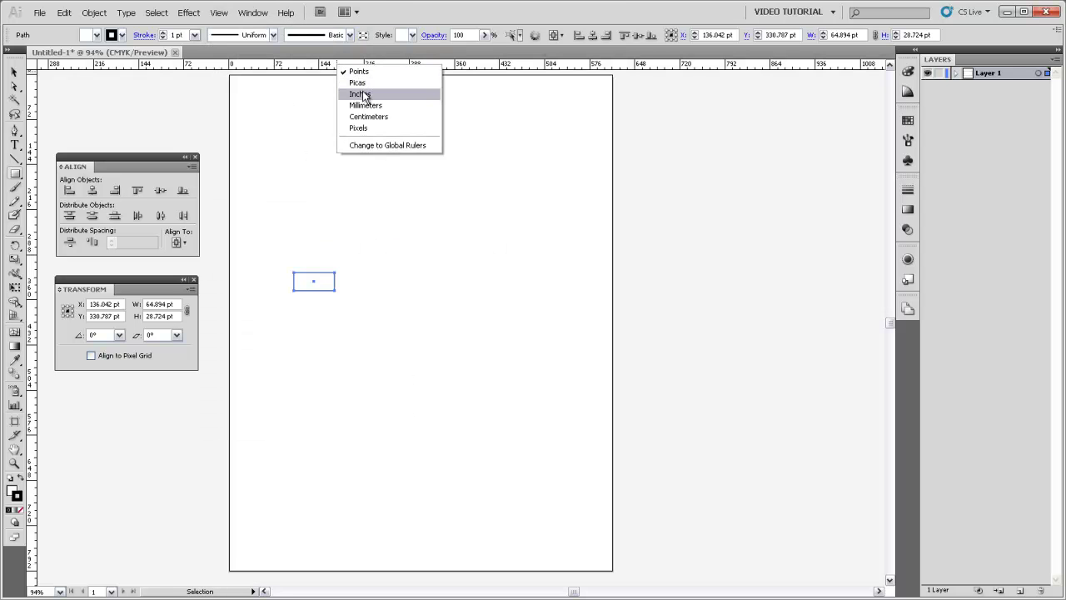
{"action": "left_click", "coordinate": [360, 95]}
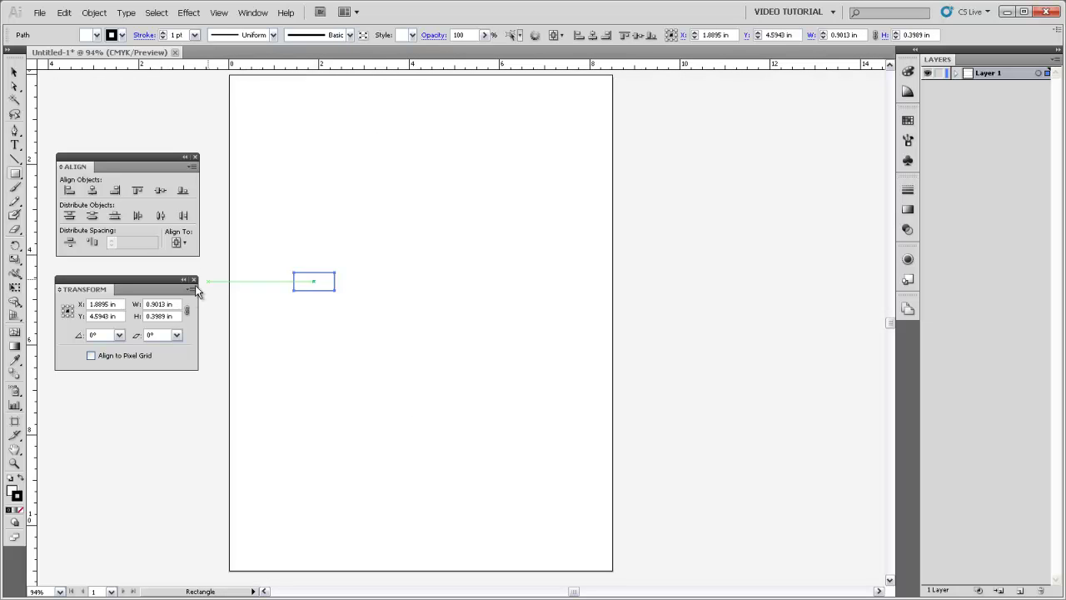
Step: Resize the rectangle to 1 in wide and 0.66 in tall in Transform
{"action": "left_click", "coordinate": [175, 305]}
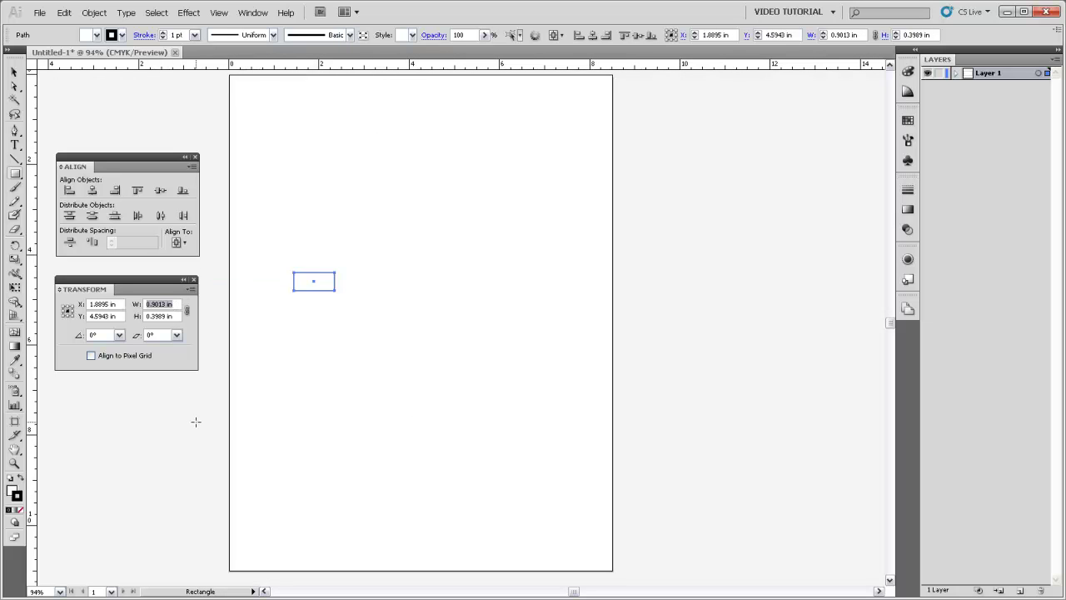
{"action": "type", "text": "1"}
{"action": "key", "text": "Tab"}
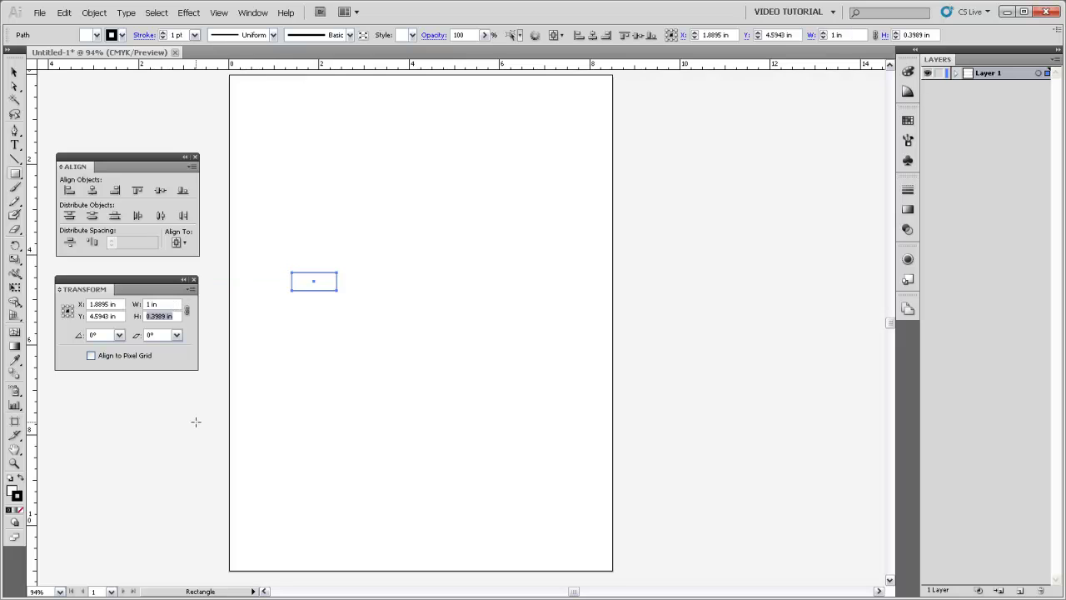
{"action": "type", "text": "0.66"}
{"action": "key", "text": "Tab"}
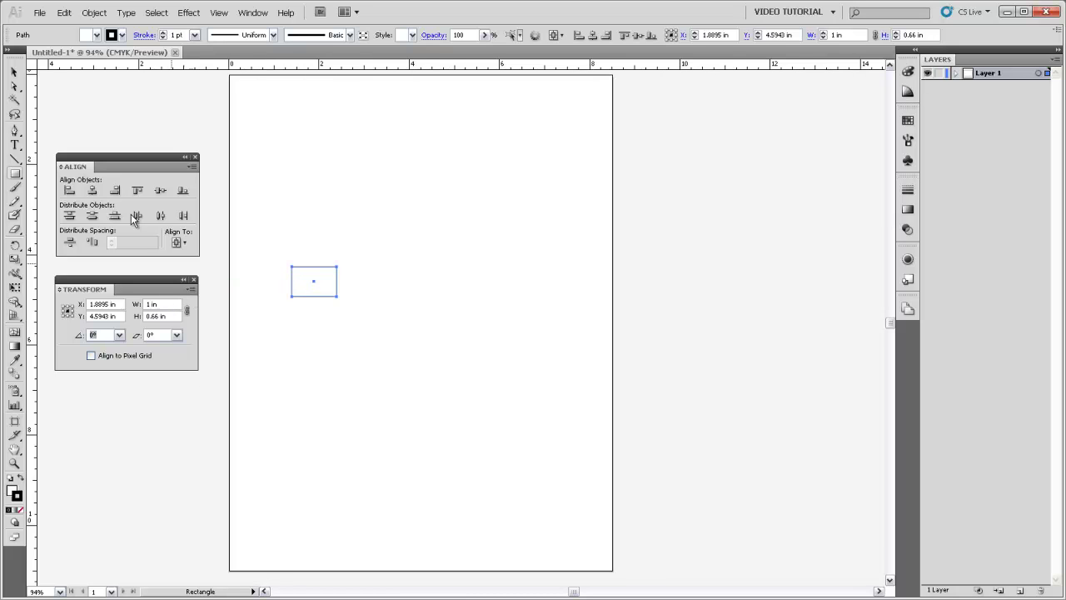
{"action": "left_click", "coordinate": [14, 72]}
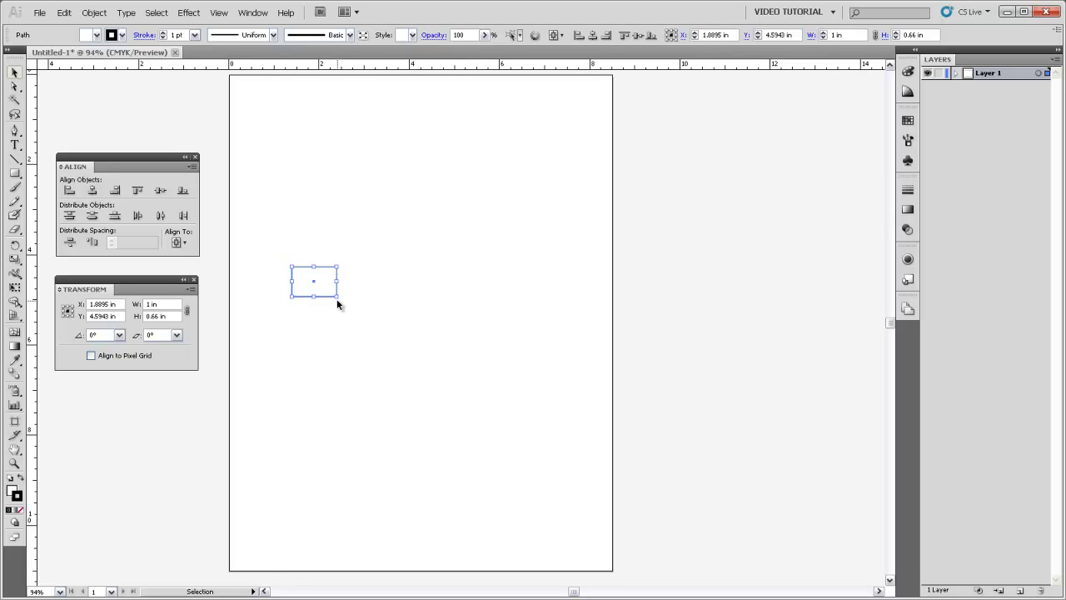
Step: Shrink the rectangle by dragging its bottom-right corner
{"action": "left_click_drag", "start_coordinate": [336, 297], "coordinate": [320, 286]}
{"action": "key", "text": "a"}
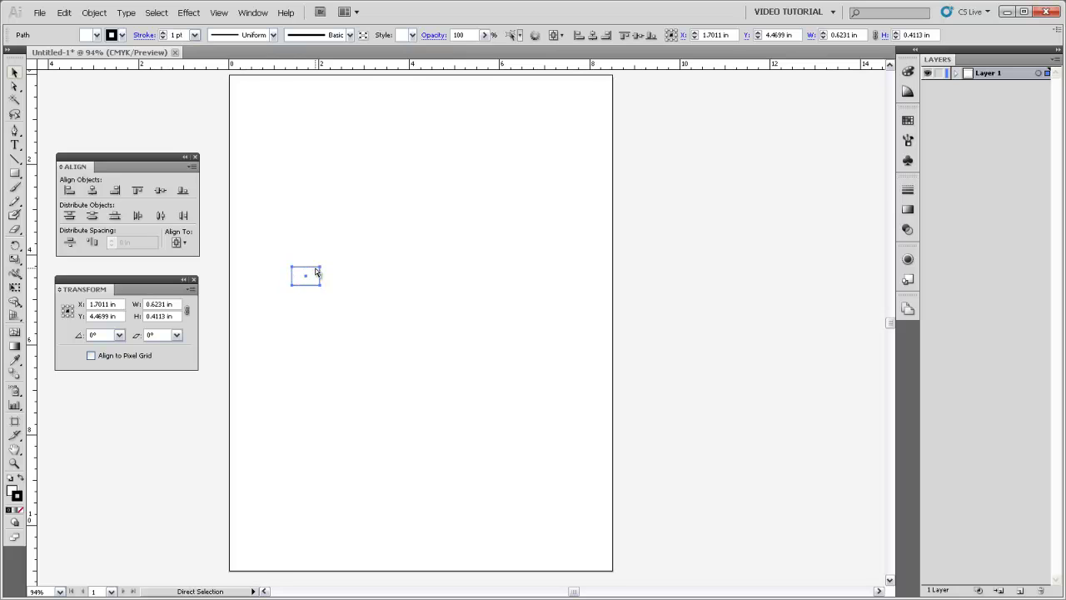
{"action": "key", "text": "v"}
{"action": "key", "text": "a"}
Step: Duplicate the rectangle to the right and align both to the artboard's top edge
{"action": "left_click_drag", "start_coordinate": [307, 282], "coordinate": [358, 277]}
{"action": "left_click_drag", "start_coordinate": [359, 280], "coordinate": [278, 260]}
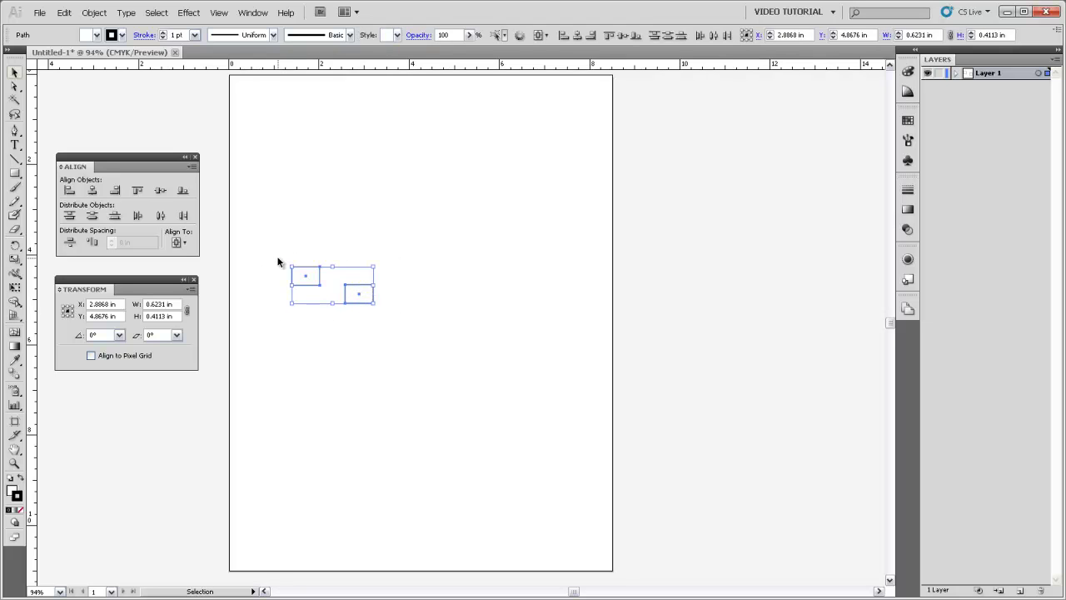
{"action": "left_click", "coordinate": [139, 192]}
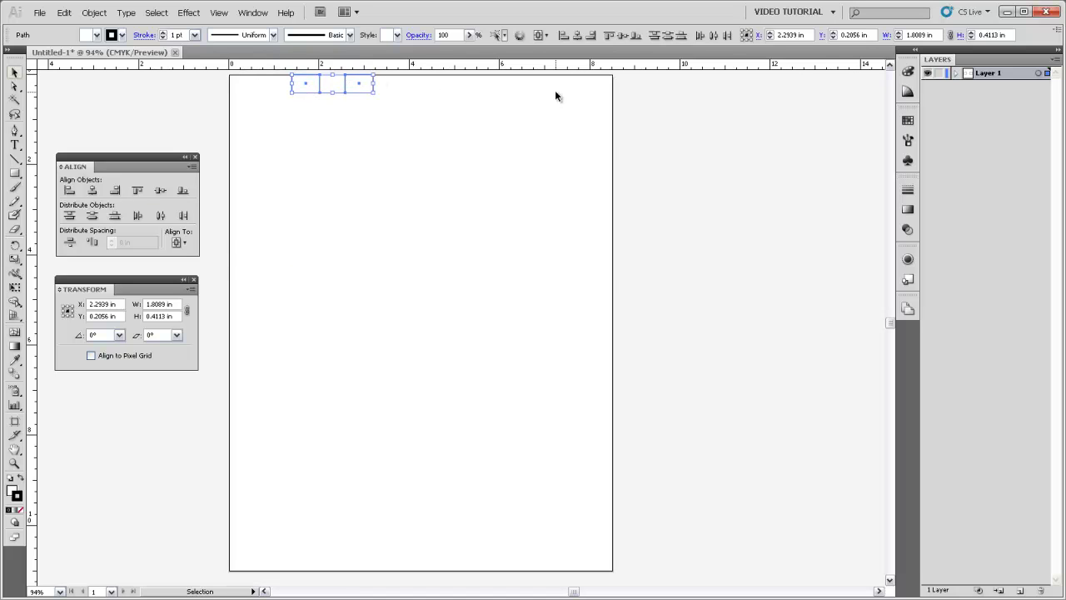
Step: Align to Selection, reposition the right rectangle, and top-align both rectangles mid-page
{"action": "left_click", "coordinate": [184, 241]}
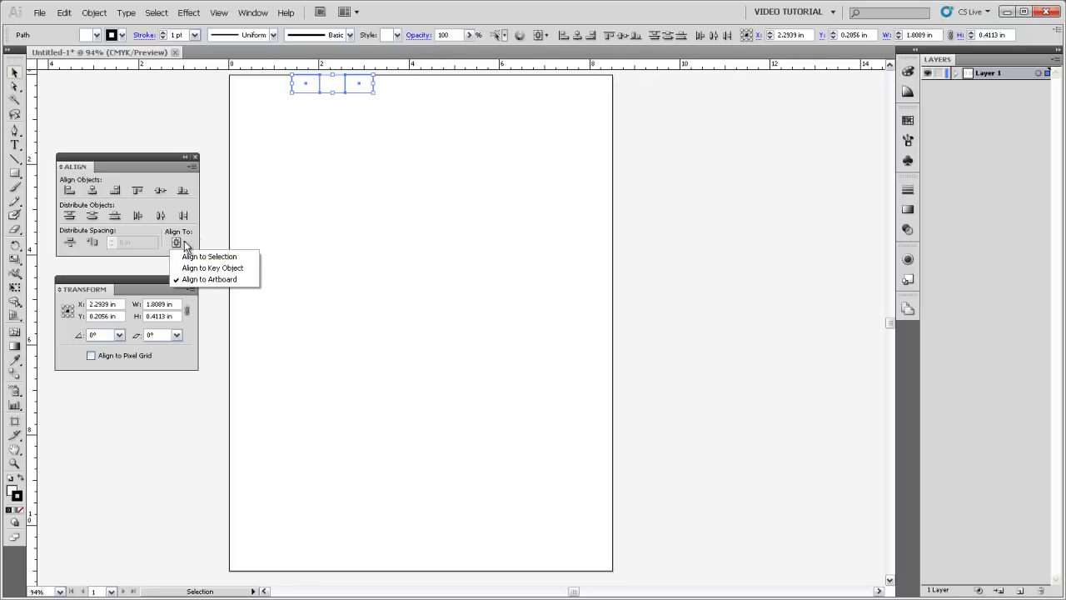
{"action": "left_click", "coordinate": [226, 259]}
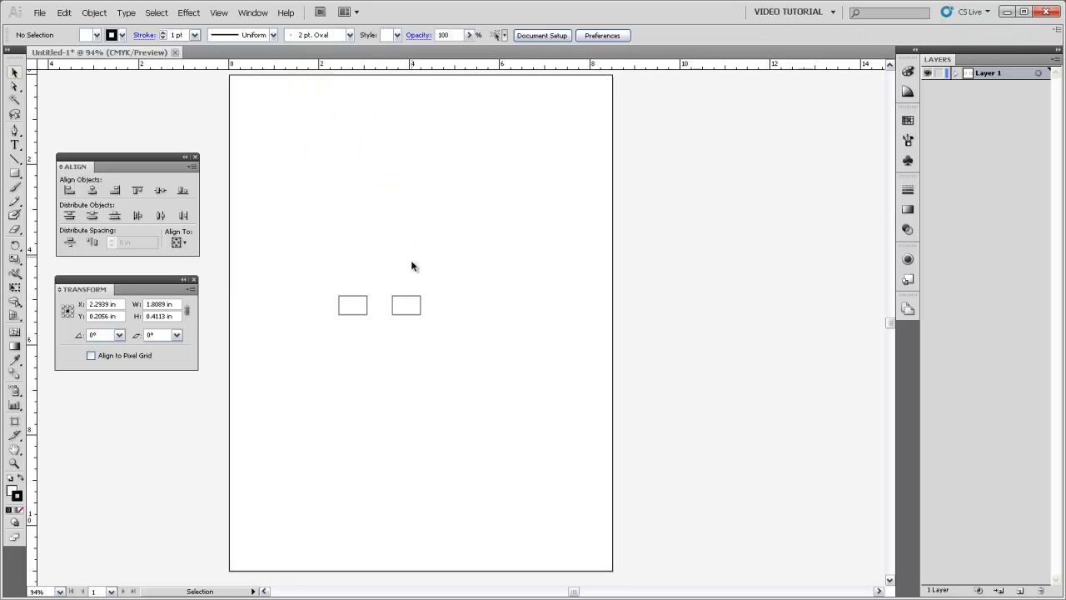
{"action": "left_click", "coordinate": [406, 308]}
{"action": "left_click_drag", "start_coordinate": [411, 316], "coordinate": [439, 351]}
{"action": "left_click", "coordinate": [409, 255]}
{"action": "left_click_drag", "start_coordinate": [489, 378], "coordinate": [328, 286]}
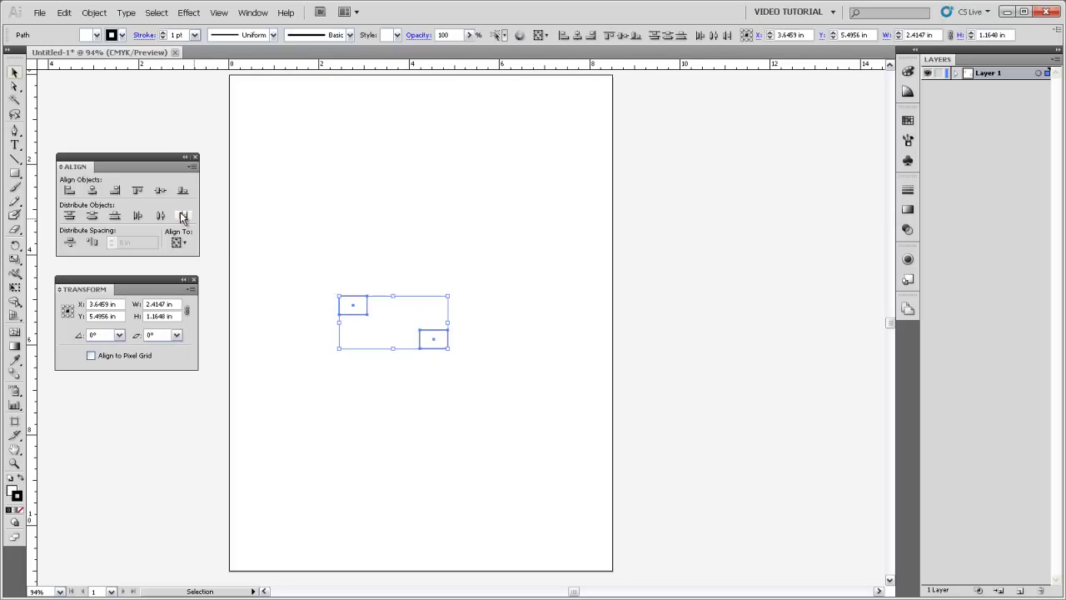
{"action": "left_click", "coordinate": [138, 191]}
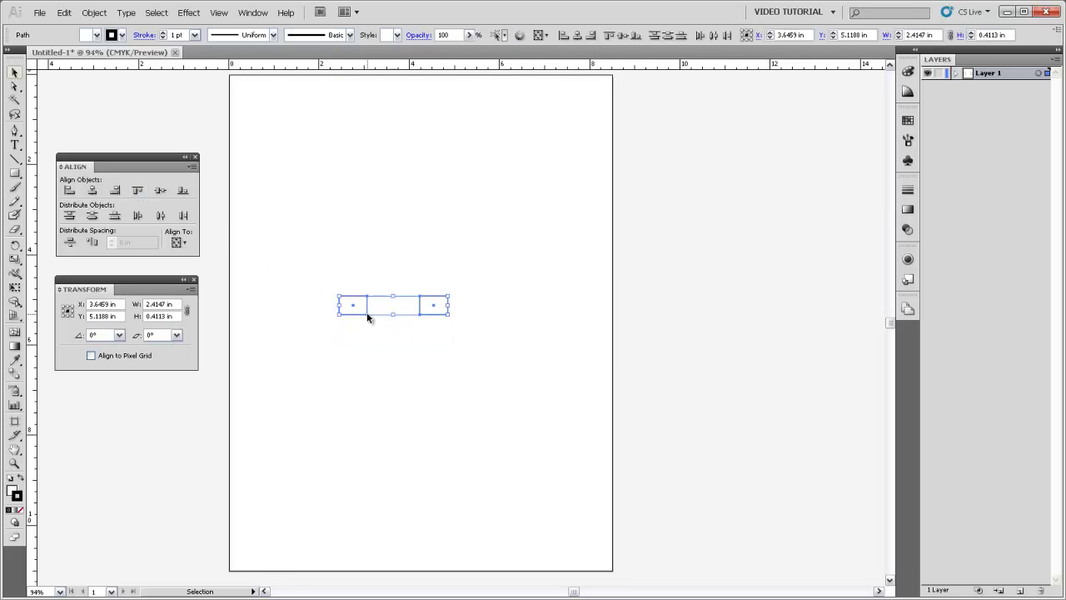
{"action": "left_click_drag", "start_coordinate": [434, 308], "coordinate": [419, 308]}
Step: Switch Align To to Key Object and make the left rectangle the key object
{"action": "left_click", "coordinate": [180, 242]}
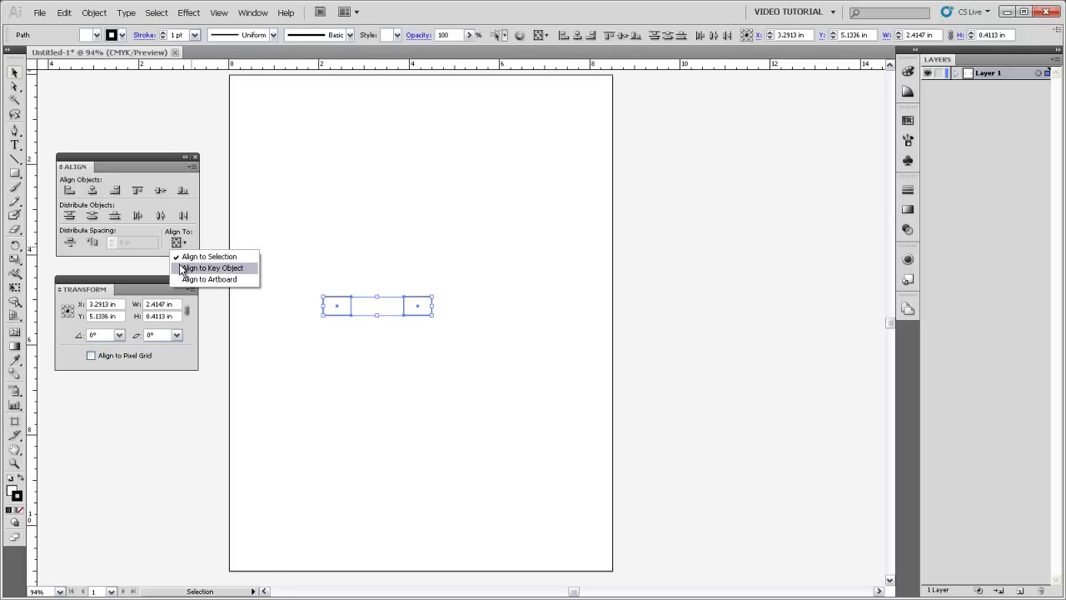
{"action": "left_click", "coordinate": [233, 268]}
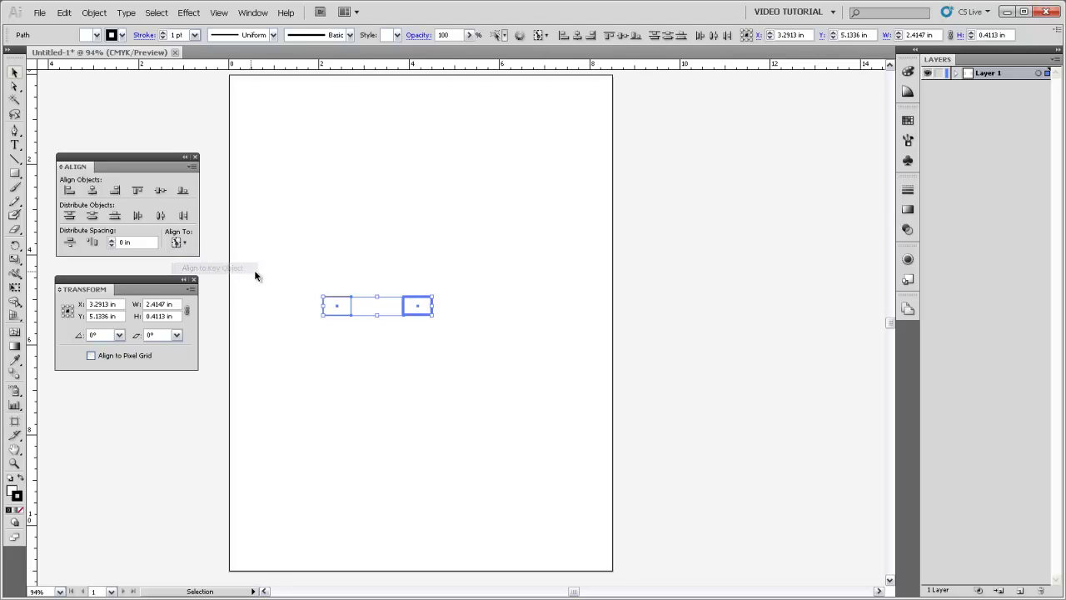
{"action": "left_click", "coordinate": [350, 305]}
{"action": "left_click", "coordinate": [413, 307]}
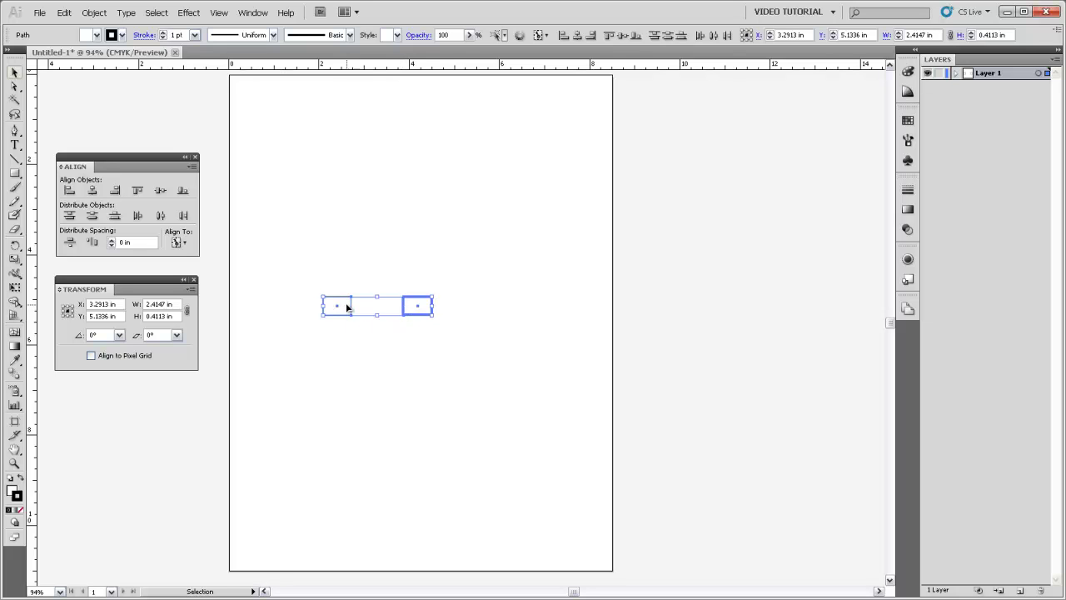
{"action": "left_click", "coordinate": [351, 307]}
Step: Duplicate the right rectangle further right and distribute all three evenly by their centres
{"action": "left_click", "coordinate": [341, 282]}
{"action": "left_click_drag", "start_coordinate": [454, 333], "coordinate": [416, 303]}
{"action": "key", "text": "a"}
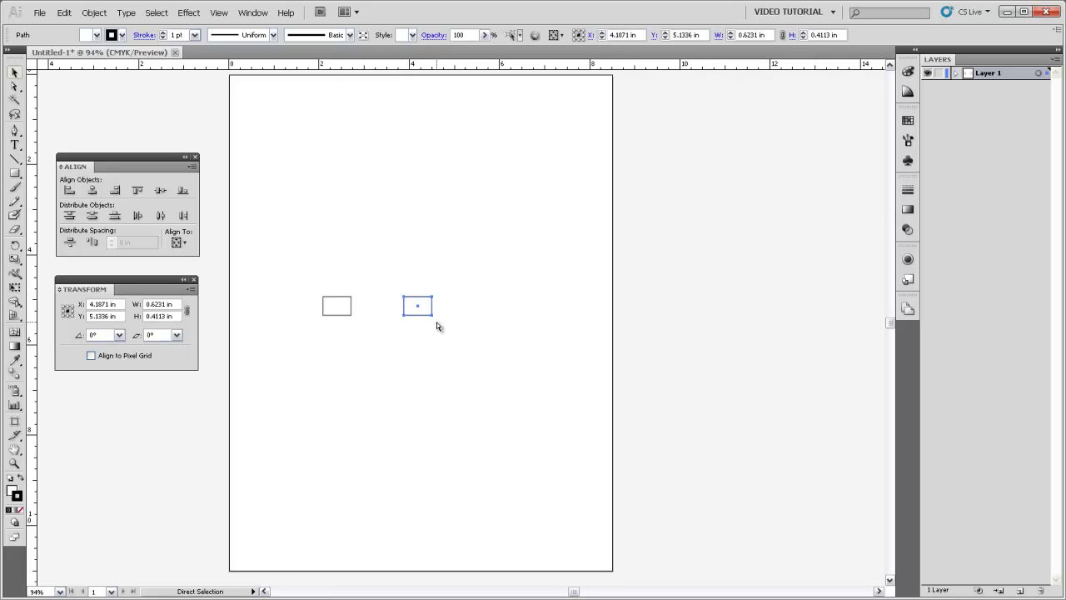
{"action": "key", "text": "v"}
{"action": "left_click_drag", "start_coordinate": [419, 309], "coordinate": [319, 278]}
{"action": "left_click", "coordinate": [452, 207]}
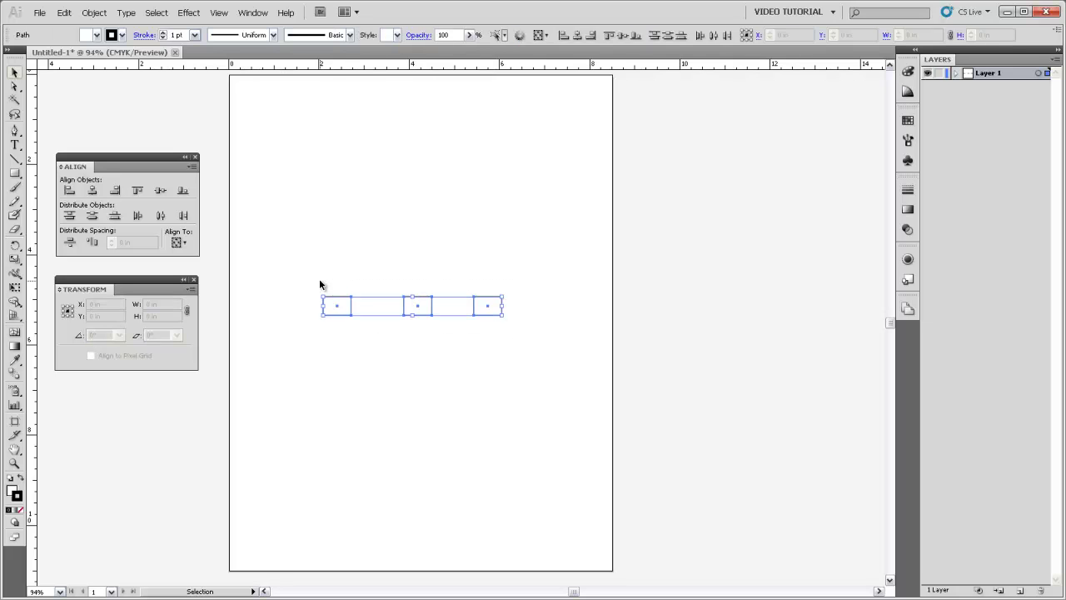
{"action": "left_click", "coordinate": [159, 217]}
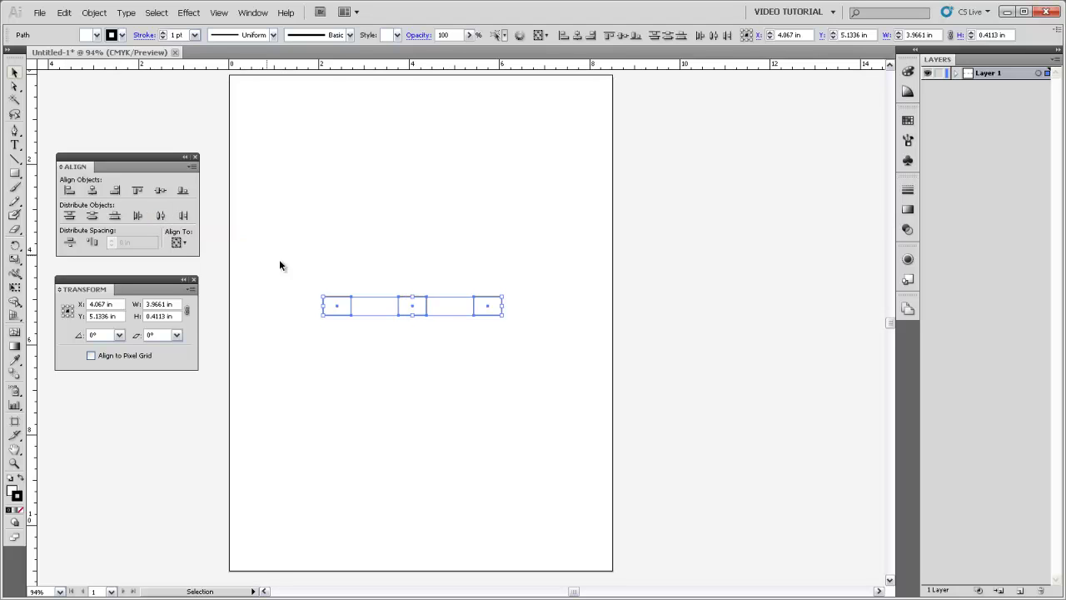
{"action": "left_click", "coordinate": [364, 321]}
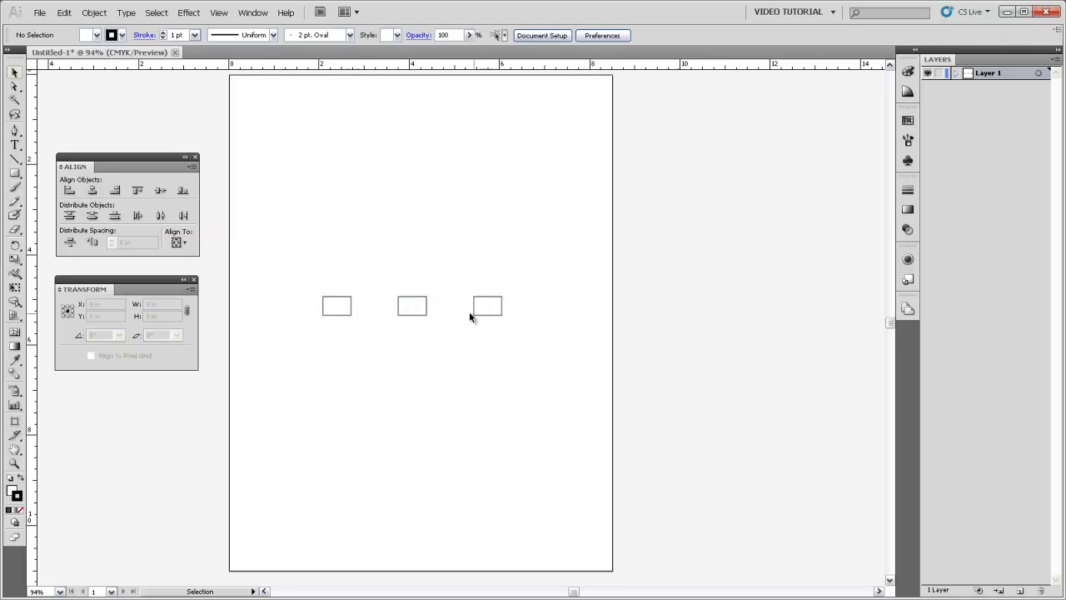
Step: Fill the first rectangle pure red
{"action": "left_click", "coordinate": [351, 315]}
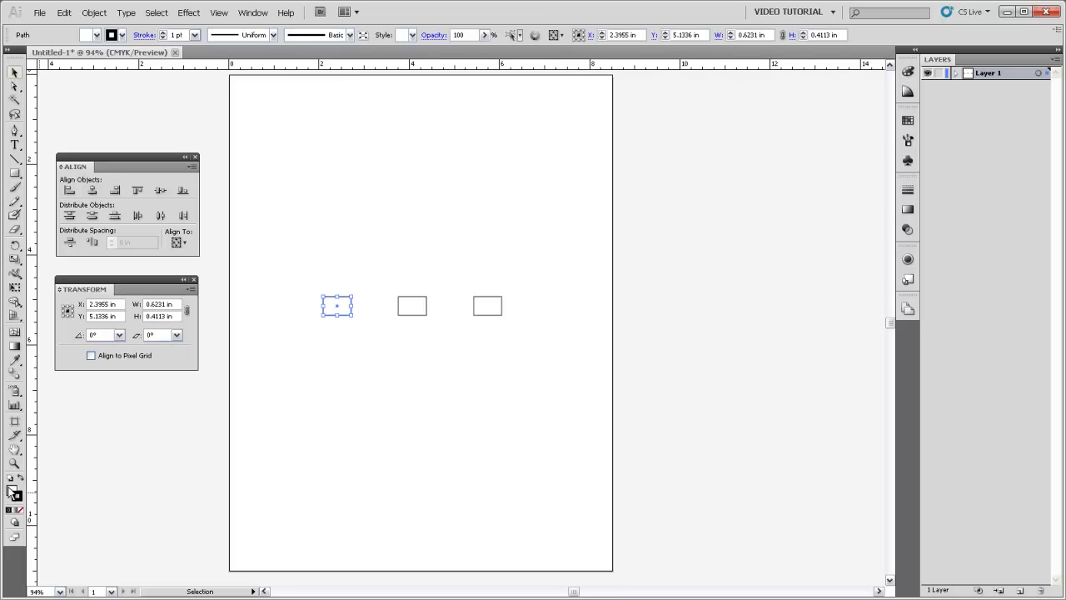
{"action": "double_click", "coordinate": [12, 490]}
{"action": "left_click_drag", "start_coordinate": [493, 286], "coordinate": [538, 217]}
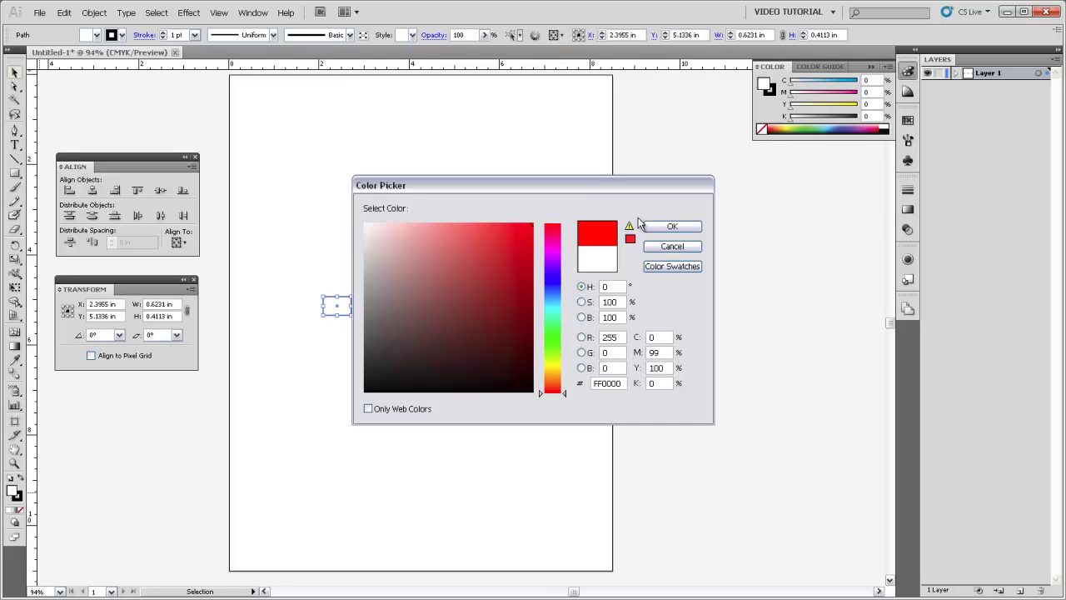
{"action": "left_click", "coordinate": [658, 226]}
Step: Fill the second rectangle dark blue
{"action": "left_click", "coordinate": [400, 297]}
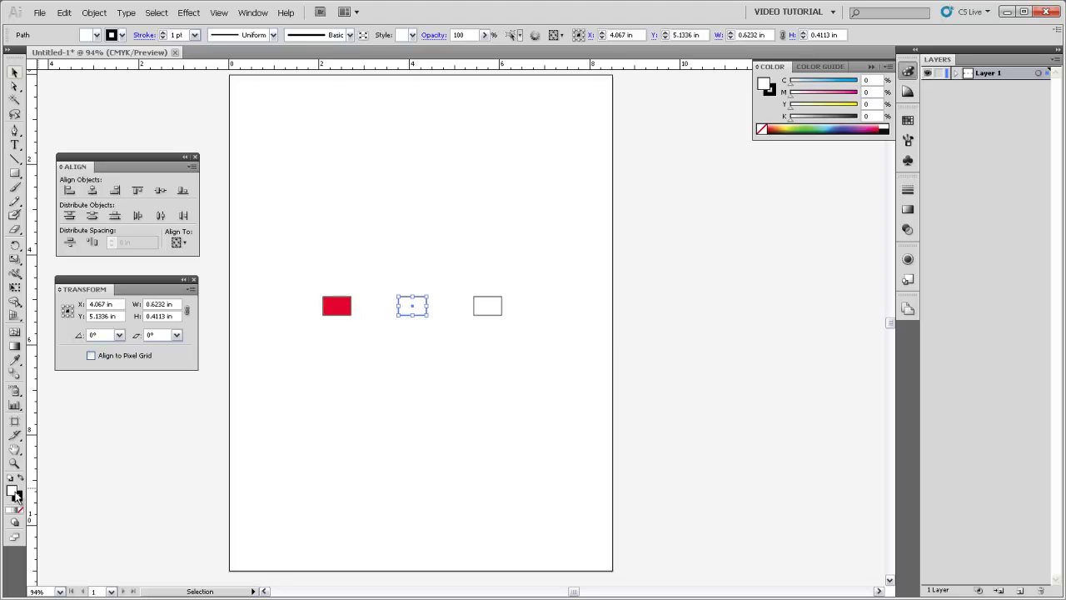
{"action": "double_click", "coordinate": [13, 491]}
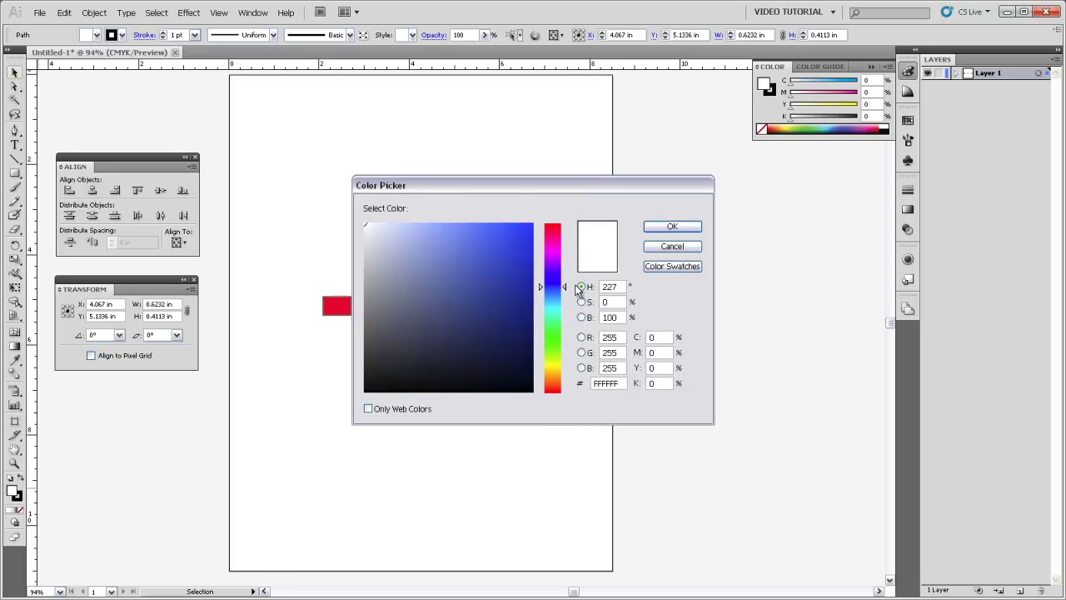
{"action": "left_click", "coordinate": [533, 250]}
{"action": "left_click", "coordinate": [673, 226]}
Step: Fill the third rectangle a mid grey
{"action": "left_click", "coordinate": [489, 306]}
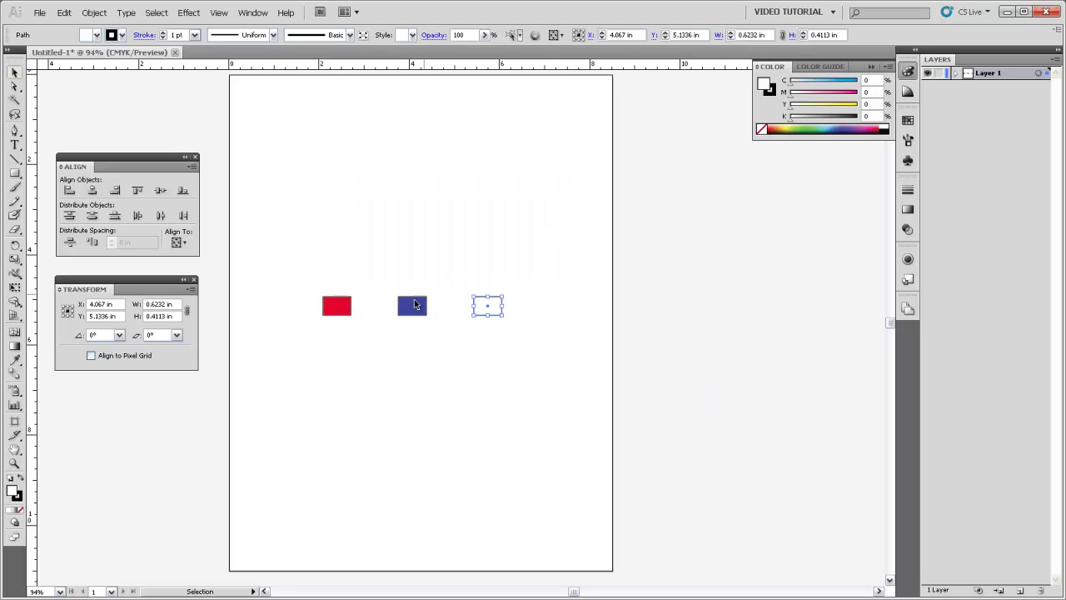
{"action": "double_click", "coordinate": [13, 493]}
{"action": "left_click", "coordinate": [360, 289]}
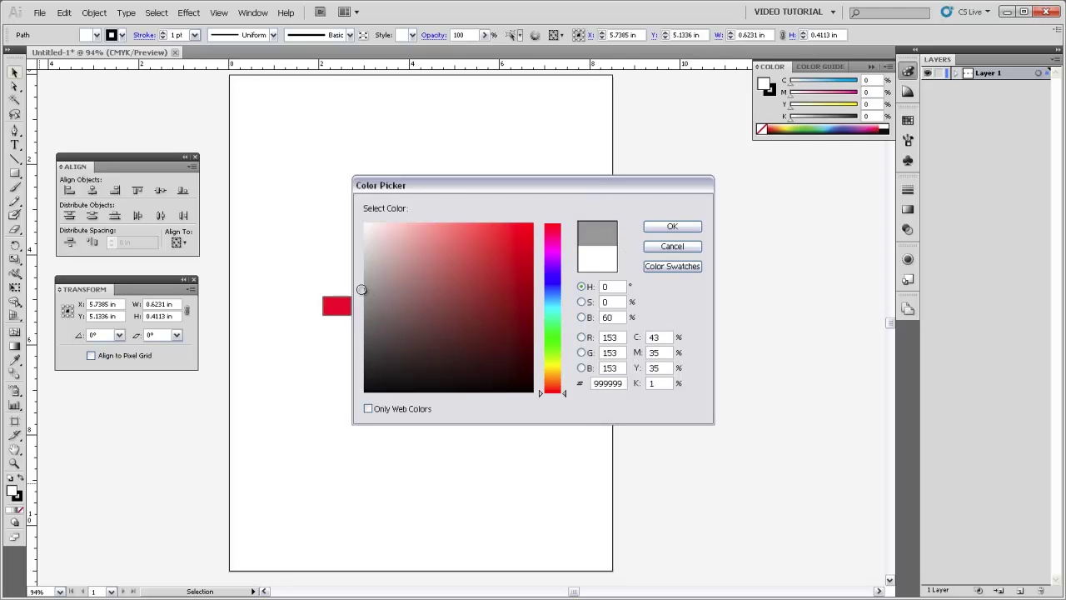
{"action": "left_click", "coordinate": [662, 226]}
{"action": "left_click", "coordinate": [514, 383]}
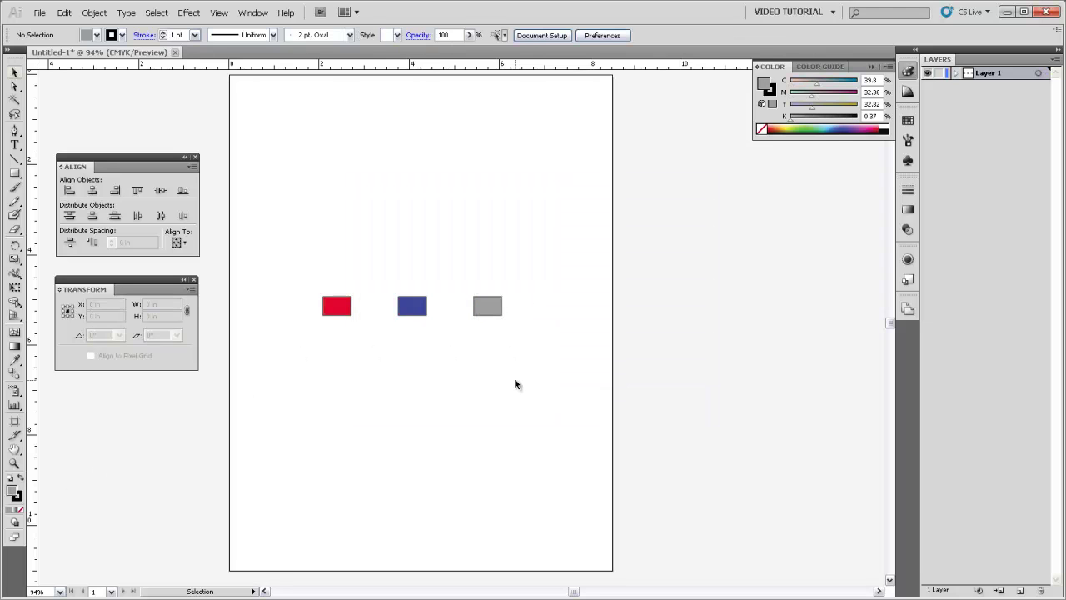
Step: Add a Republican label under the red swatch and duplicate it as Democrat
{"action": "left_click", "coordinate": [16, 149]}
{"action": "left_click_drag", "start_coordinate": [301, 342], "coordinate": [385, 367]}
{"action": "type", "text": "He"}
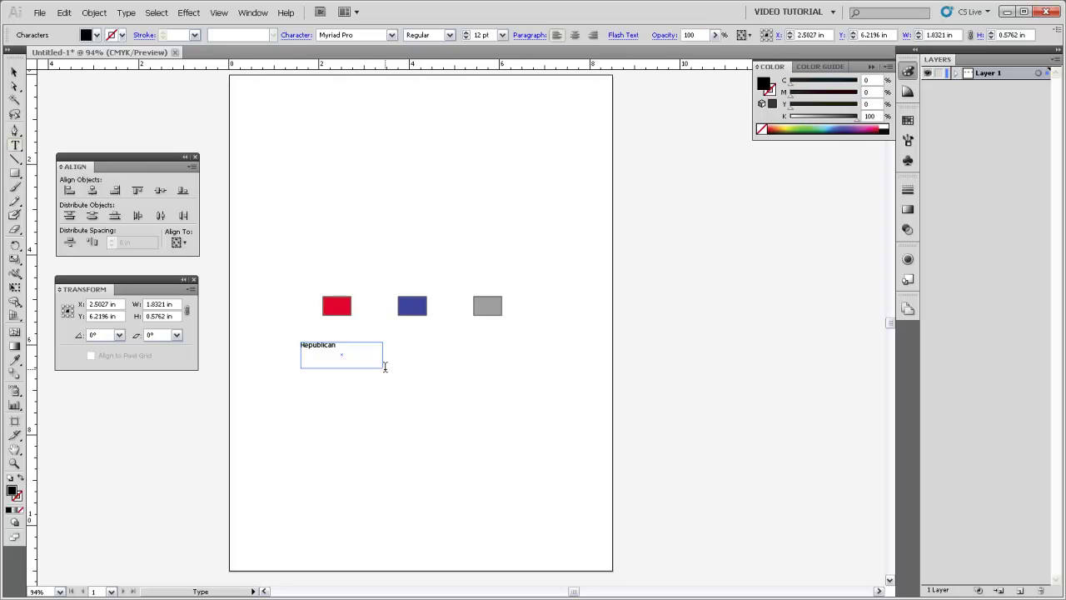
{"action": "left_click", "coordinate": [14, 72]}
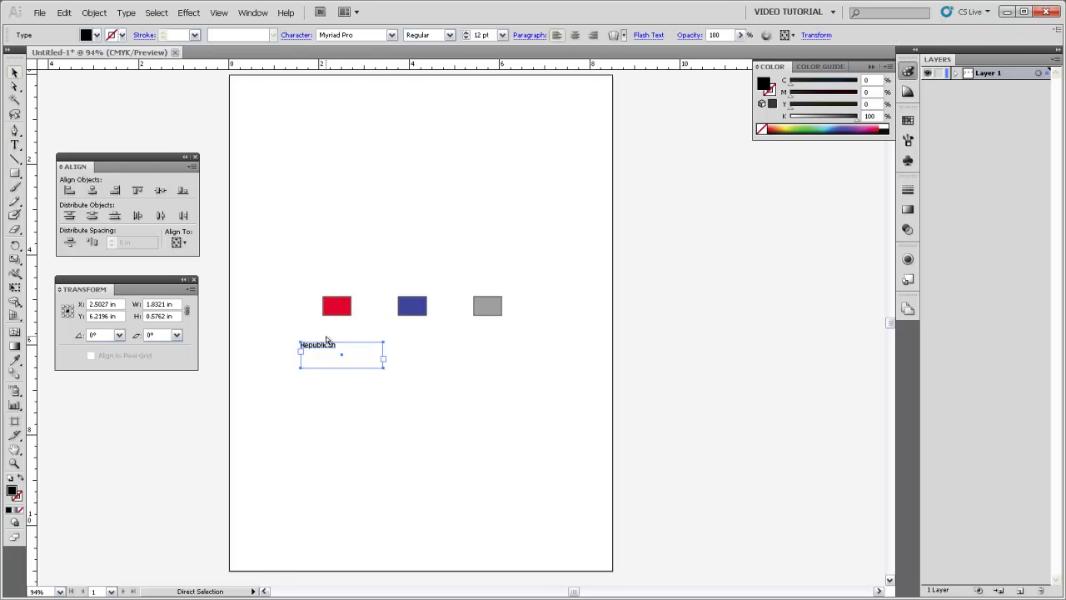
{"action": "left_click_drag", "start_coordinate": [341, 357], "coordinate": [398, 348]}
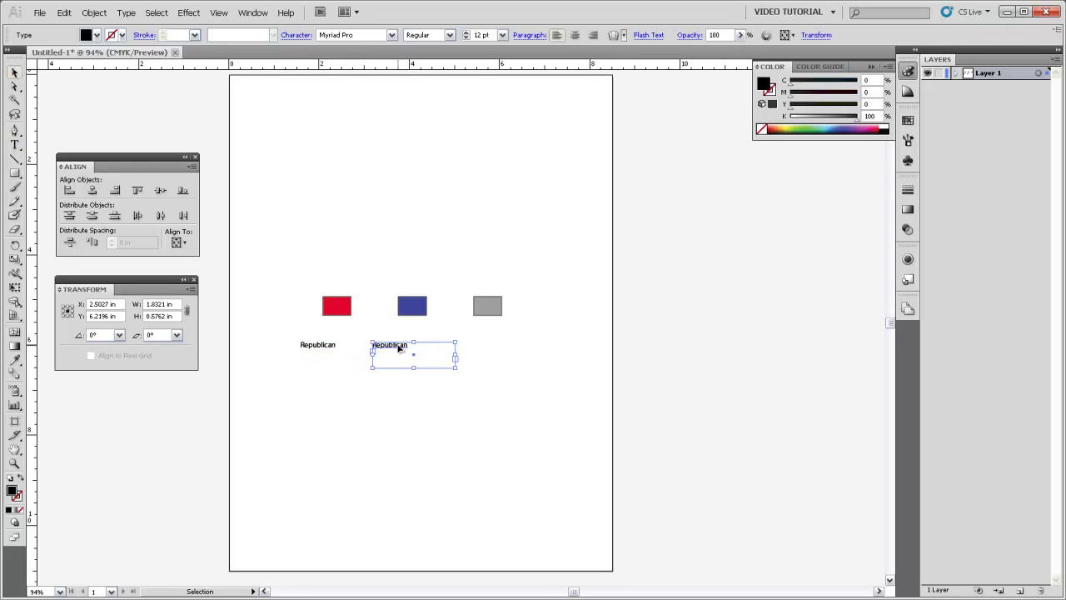
{"action": "double_click", "coordinate": [399, 348]}
{"action": "key", "text": "ctrl+a"}
{"action": "type", "text": "D"}
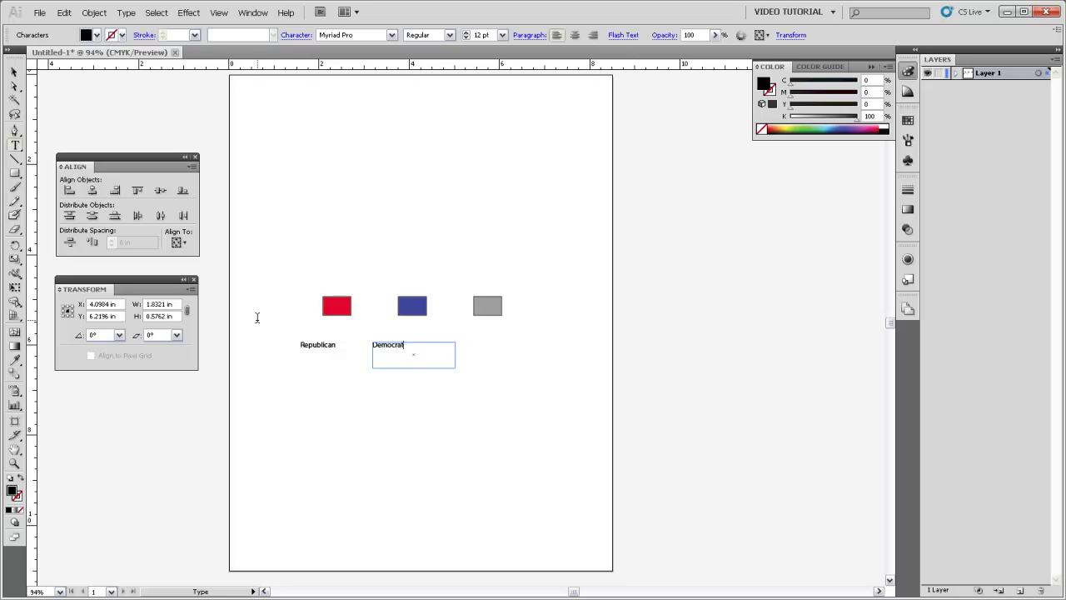
Step: Create the Independant label further to the right
{"action": "left_click", "coordinate": [14, 71]}
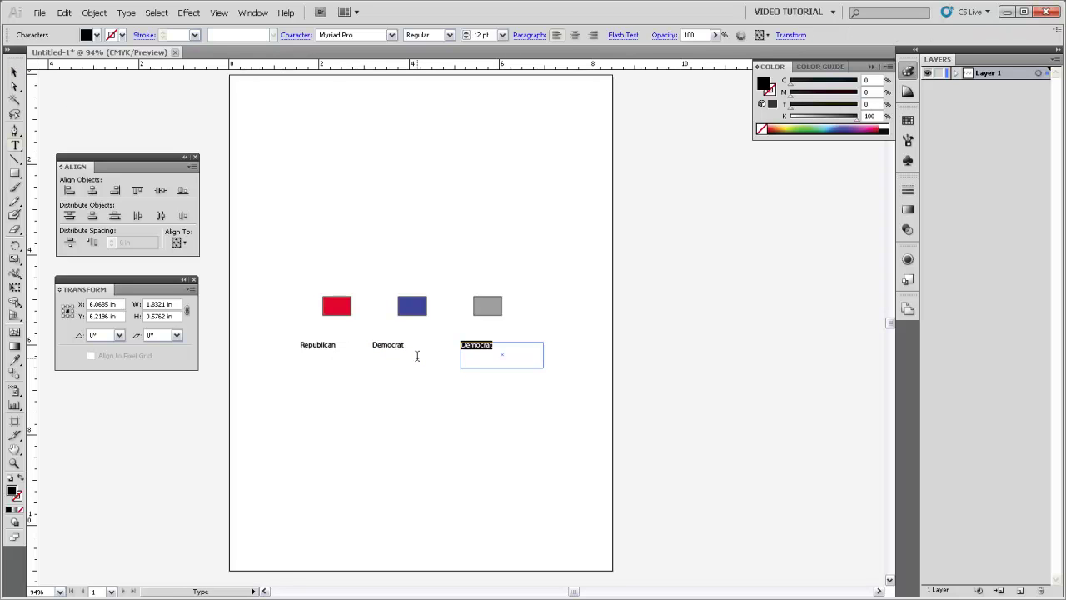
{"action": "type", "text": "Independant"}
{"action": "key", "text": "Escape"}
{"action": "left_click", "coordinate": [484, 381]}
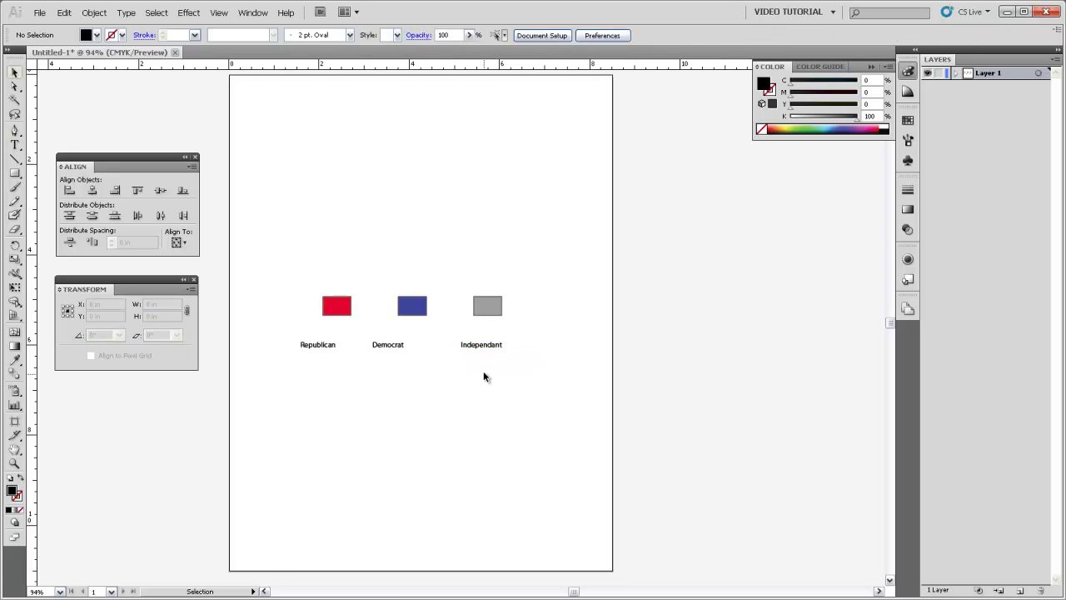
Step: Centre the text of all three labels
{"action": "left_click", "coordinate": [486, 348]}
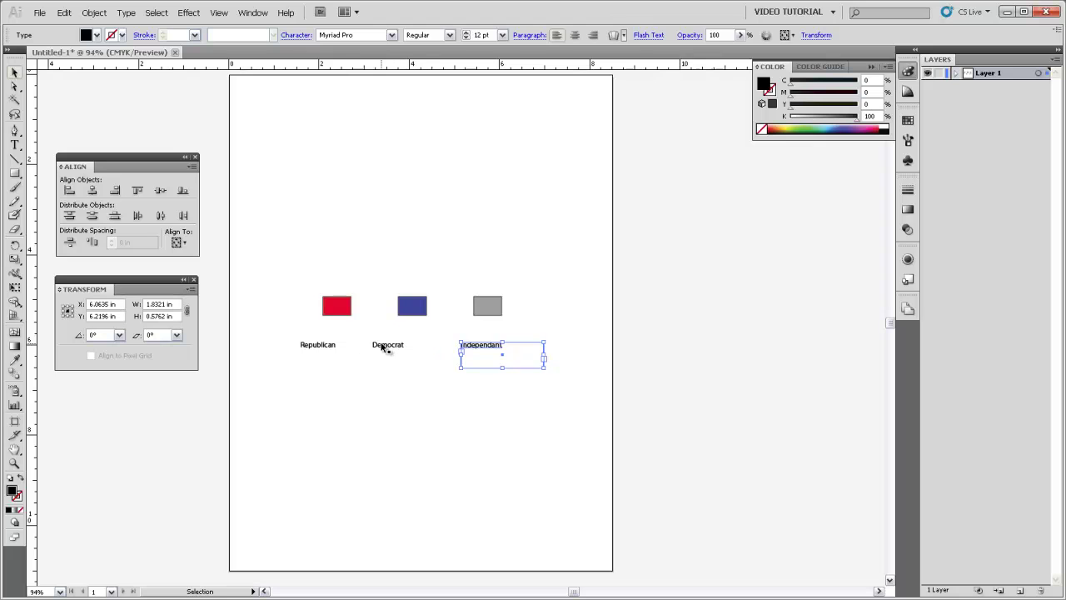
{"action": "left_click", "coordinate": [382, 347], "text": "shift"}
{"action": "left_click", "coordinate": [316, 349], "text": "shift"}
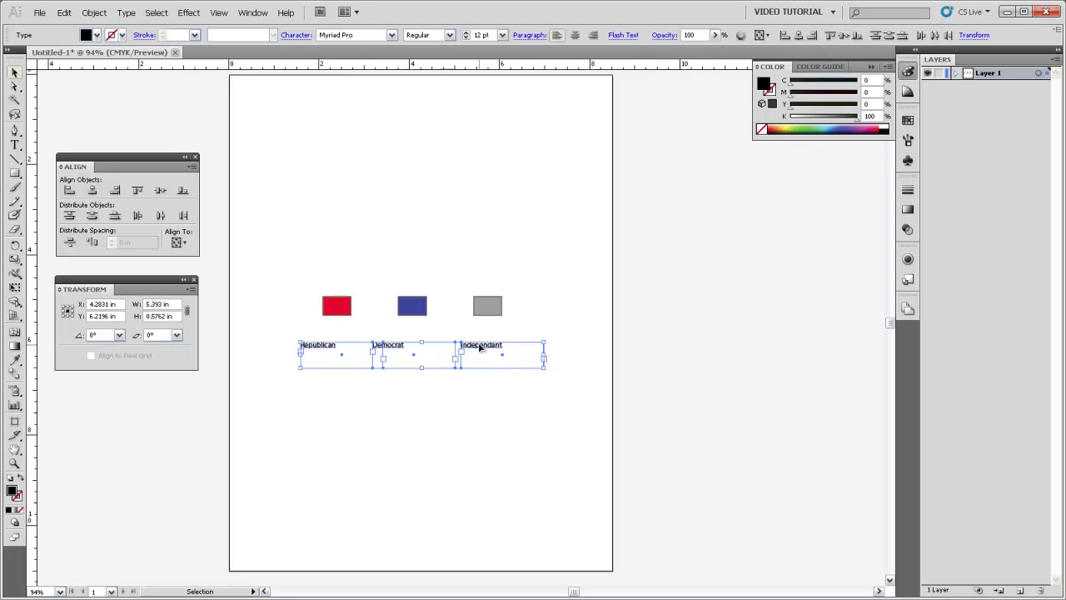
{"action": "left_click", "coordinate": [576, 35]}
{"action": "left_click", "coordinate": [518, 354]}
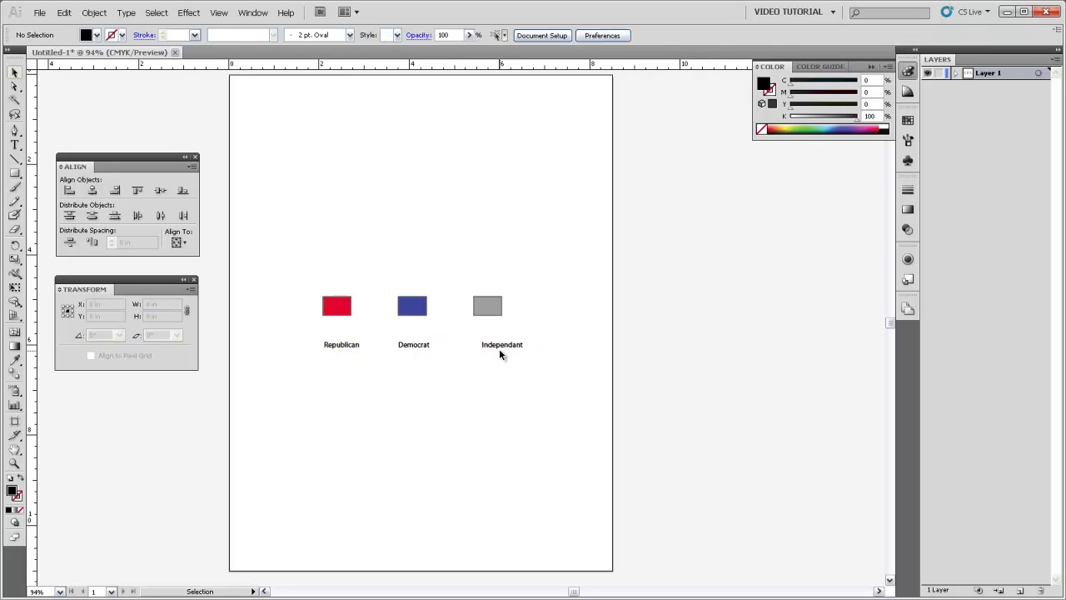
Step: Centre the Independant label under the grey rectangle, using the rectangle as key object
{"action": "left_click", "coordinate": [499, 346]}
{"action": "left_click", "coordinate": [492, 312]}
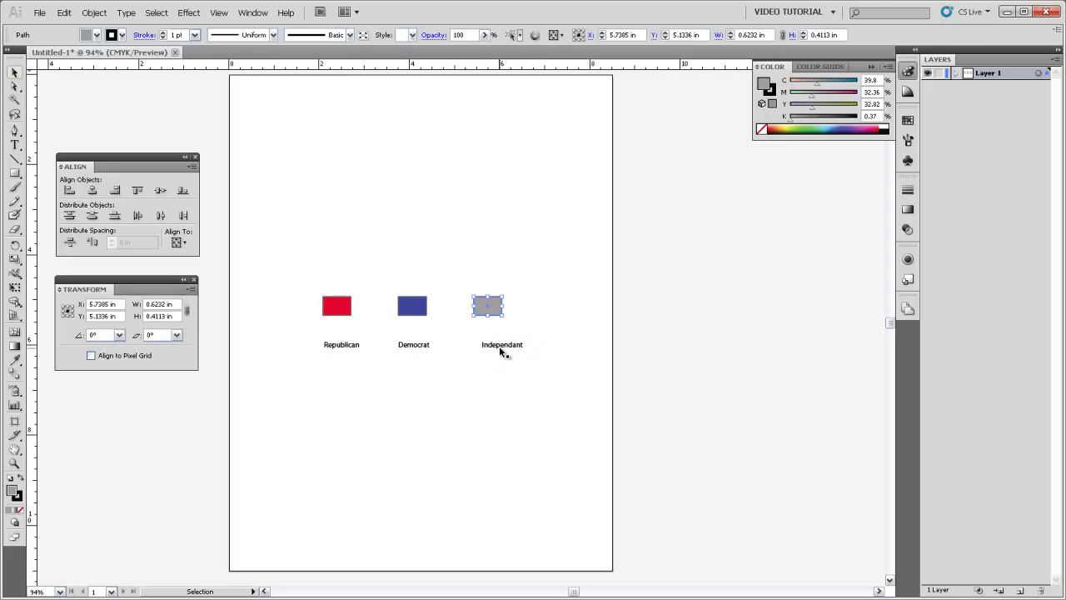
{"action": "left_click", "coordinate": [502, 350]}
{"action": "left_click", "coordinate": [488, 309], "text": "shift"}
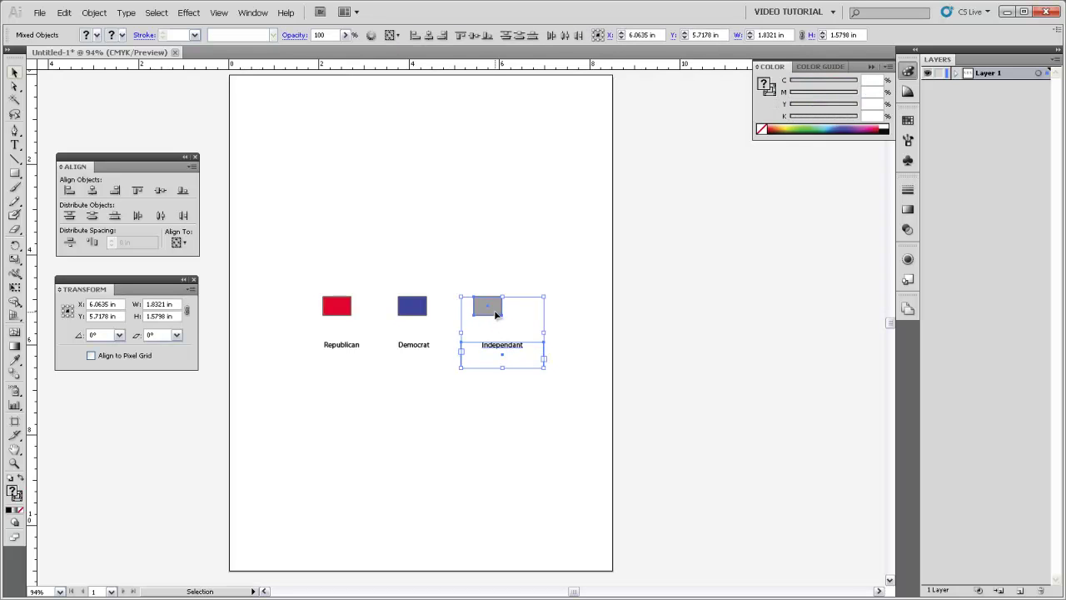
{"action": "left_click", "coordinate": [480, 313]}
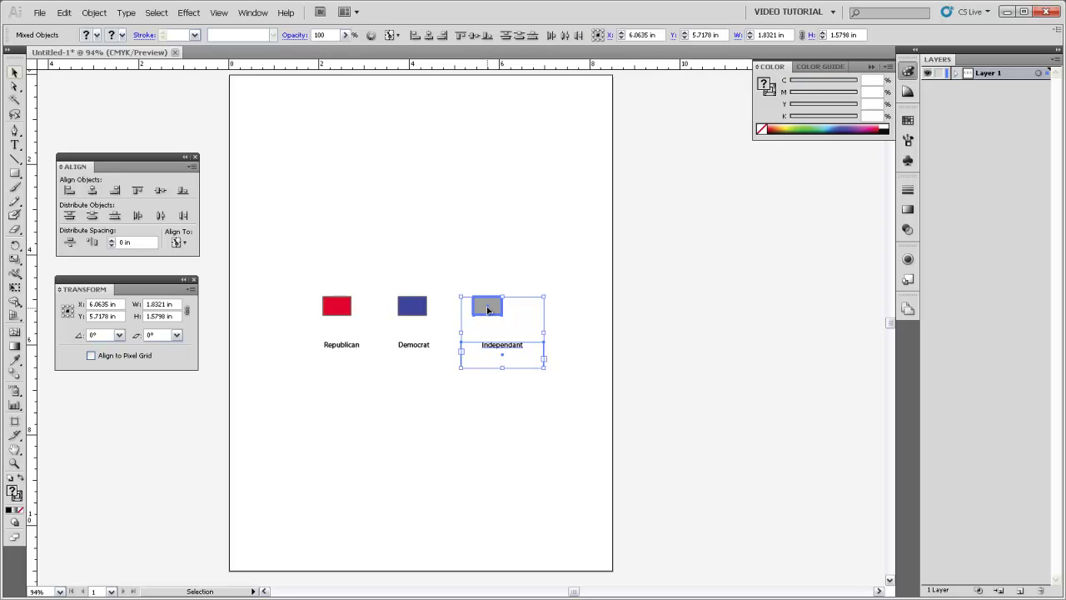
{"action": "left_click", "coordinate": [92, 191]}
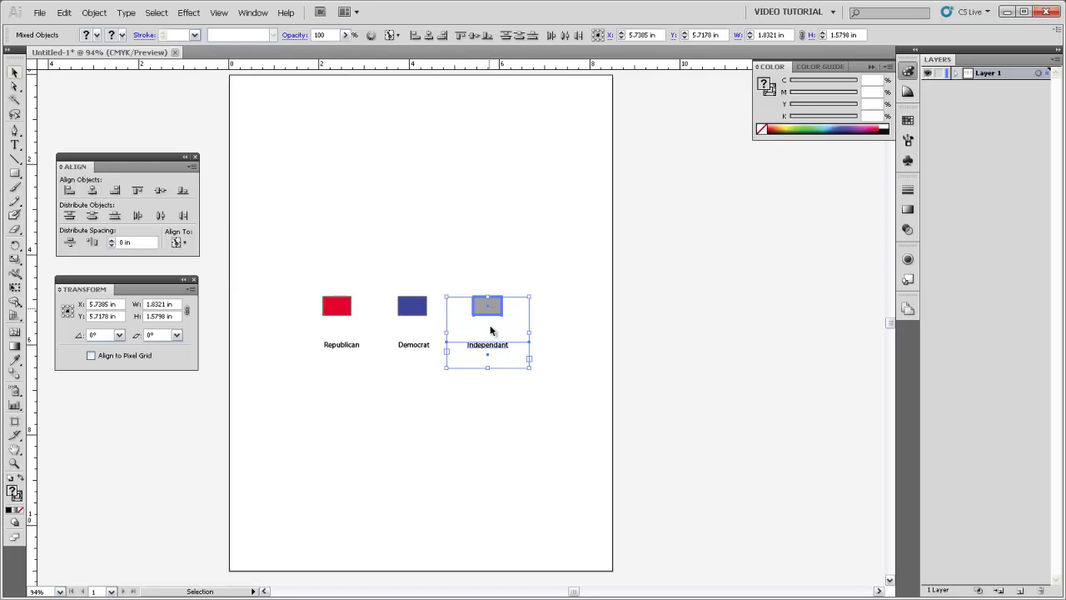
{"action": "left_click", "coordinate": [431, 344]}
Step: Centre the Republican label under the red rectangle, using the rectangle as key object
{"action": "left_click", "coordinate": [416, 344]}
{"action": "left_click", "coordinate": [411, 305], "text": "shift"}
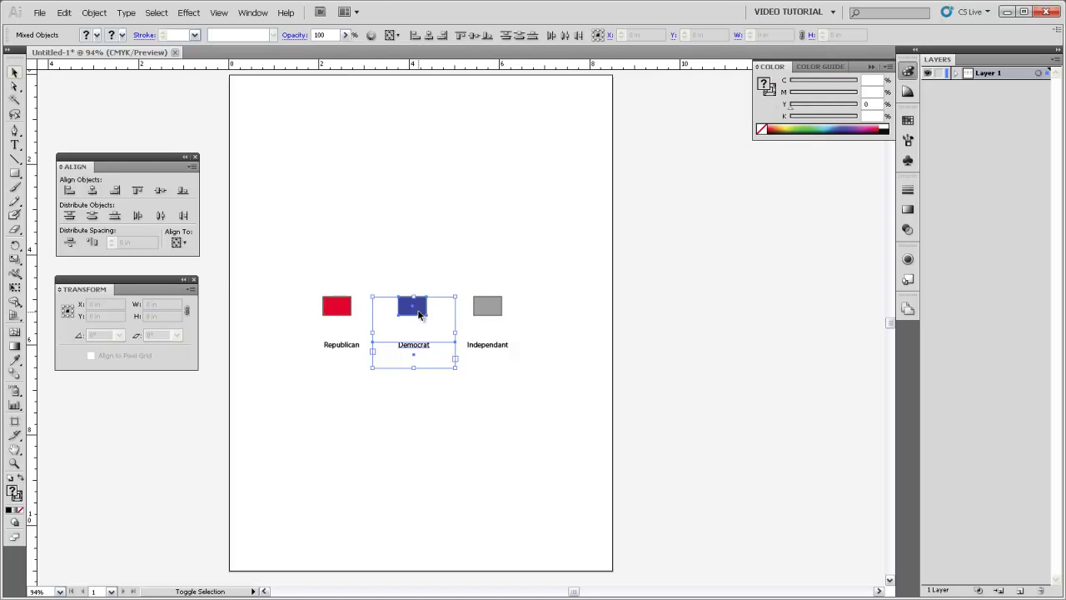
{"action": "left_click", "coordinate": [342, 347]}
{"action": "left_click", "coordinate": [338, 315], "text": "shift"}
{"action": "left_click", "coordinate": [337, 310]}
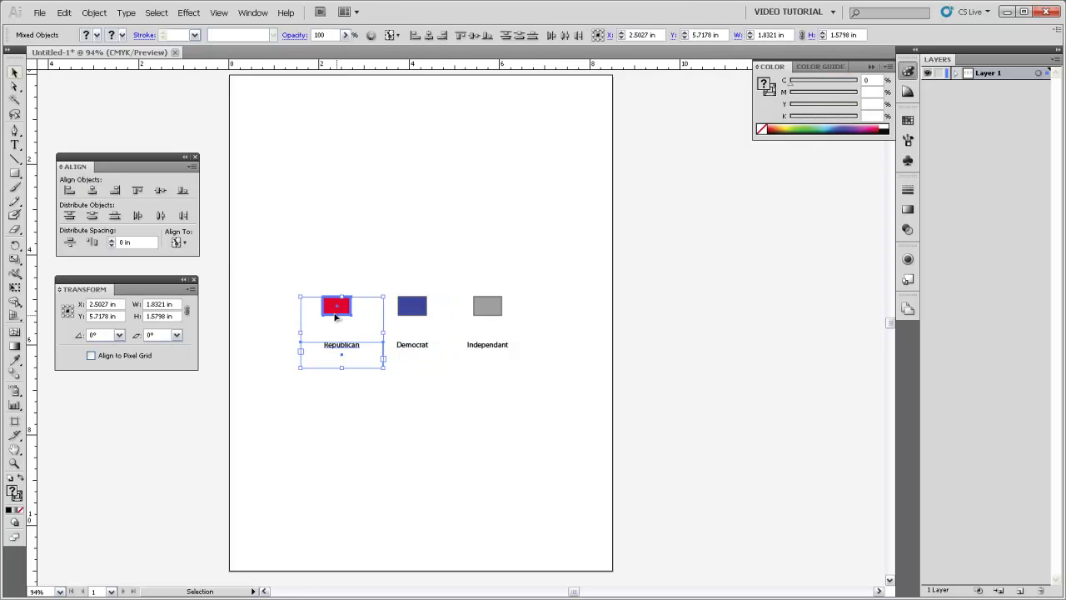
{"action": "left_click", "coordinate": [92, 190]}
Step: Move all three labels up closer to their swatches
{"action": "left_click", "coordinate": [504, 408]}
{"action": "left_click_drag", "start_coordinate": [516, 376], "coordinate": [348, 338]}
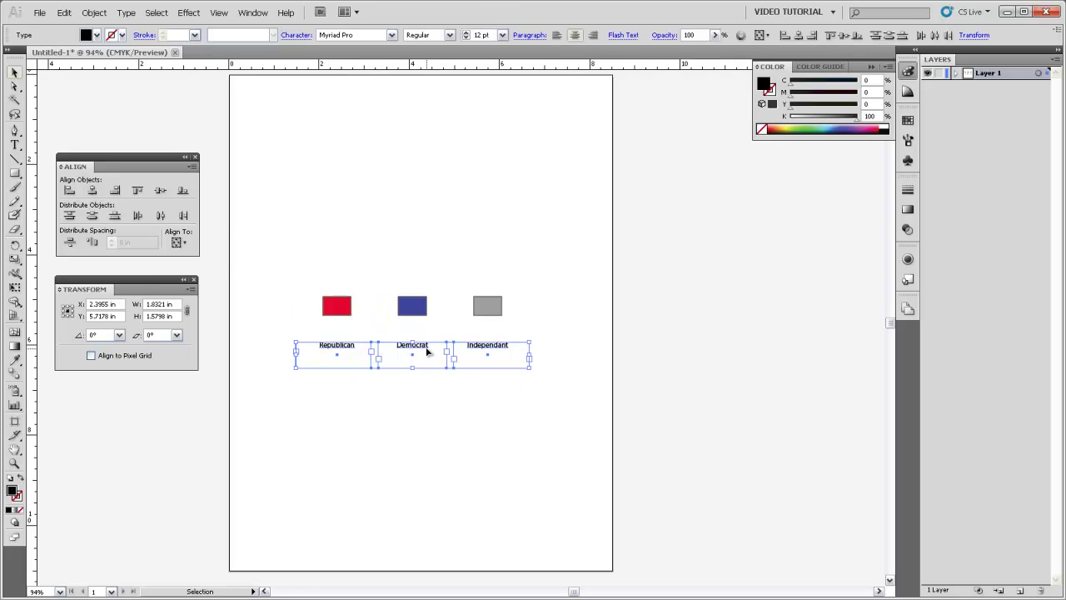
{"action": "left_click_drag", "start_coordinate": [424, 348], "coordinate": [421, 330]}
{"action": "left_click", "coordinate": [447, 377]}
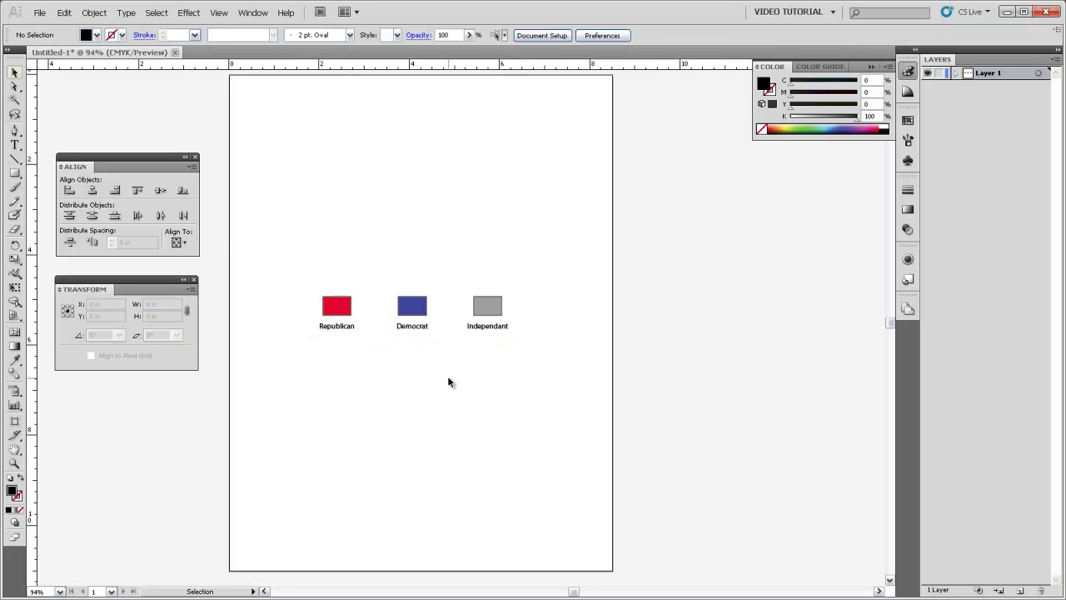
Step: Draw a small black rectangle below the labels and copy it into a row of four
{"action": "left_click", "coordinate": [15, 173]}
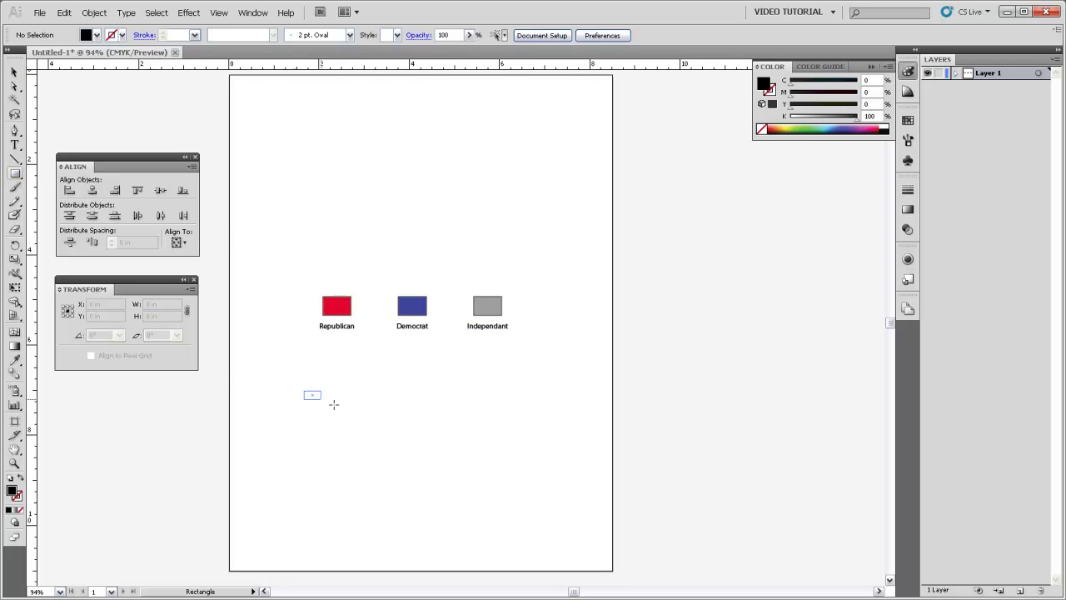
{"action": "mouse_move", "coordinate": [334, 404]}
{"action": "left_mouse_down"}
{"action": "mouse_move", "coordinate": [367, 410]}
{"action": "mouse_move", "coordinate": [353, 408]}
{"action": "left_mouse_up"}
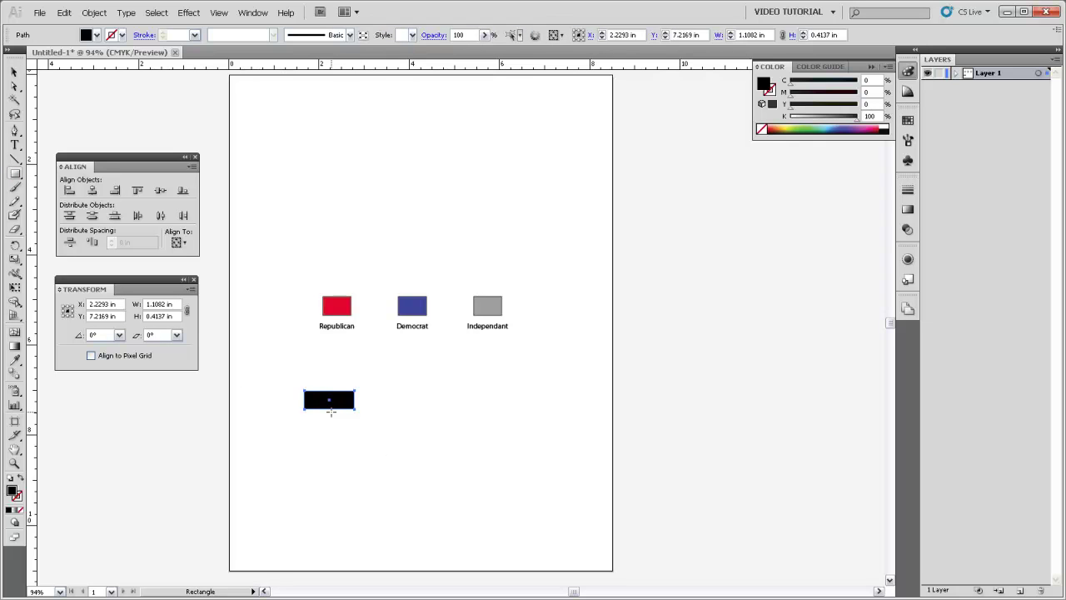
{"action": "key", "text": "v"}
{"action": "key", "text": "a"}
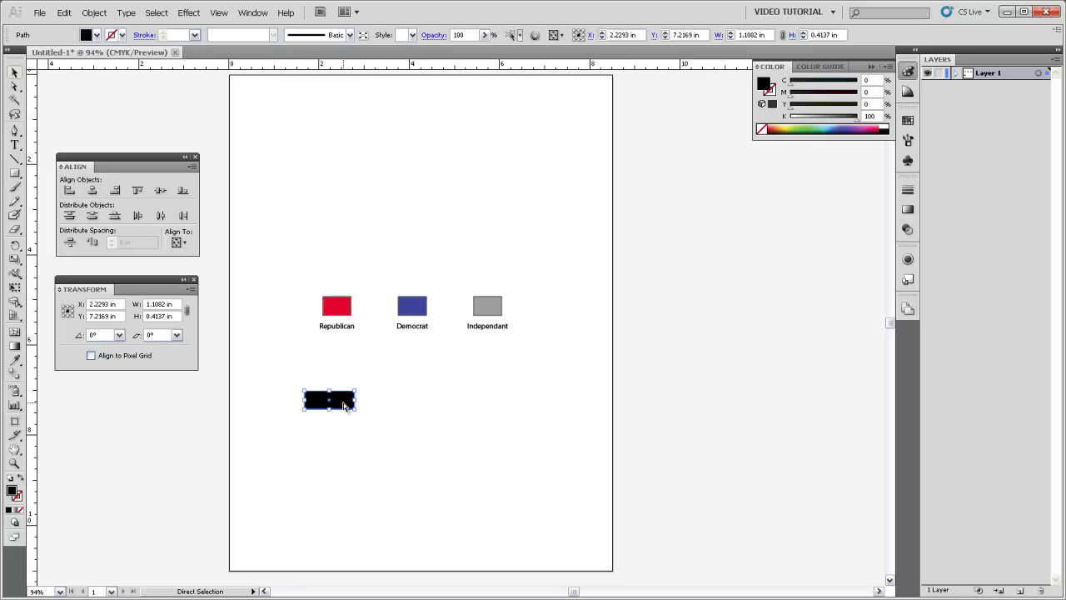
{"action": "left_click_drag", "start_coordinate": [350, 402], "coordinate": [524, 408]}
{"action": "key", "text": "v"}
{"action": "left_click", "coordinate": [521, 402]}
{"action": "left_click", "coordinate": [478, 410]}
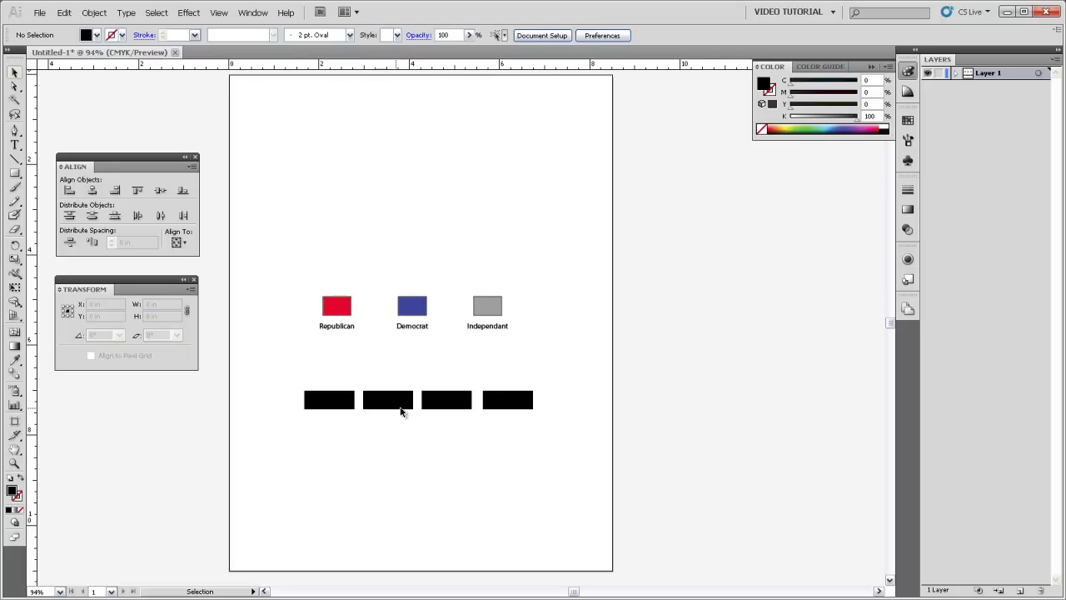
Step: Distribute the four black rectangles with 0 in spacing, keyed to the first, then nudge right
{"action": "left_click_drag", "start_coordinate": [561, 430], "coordinate": [285, 383]}
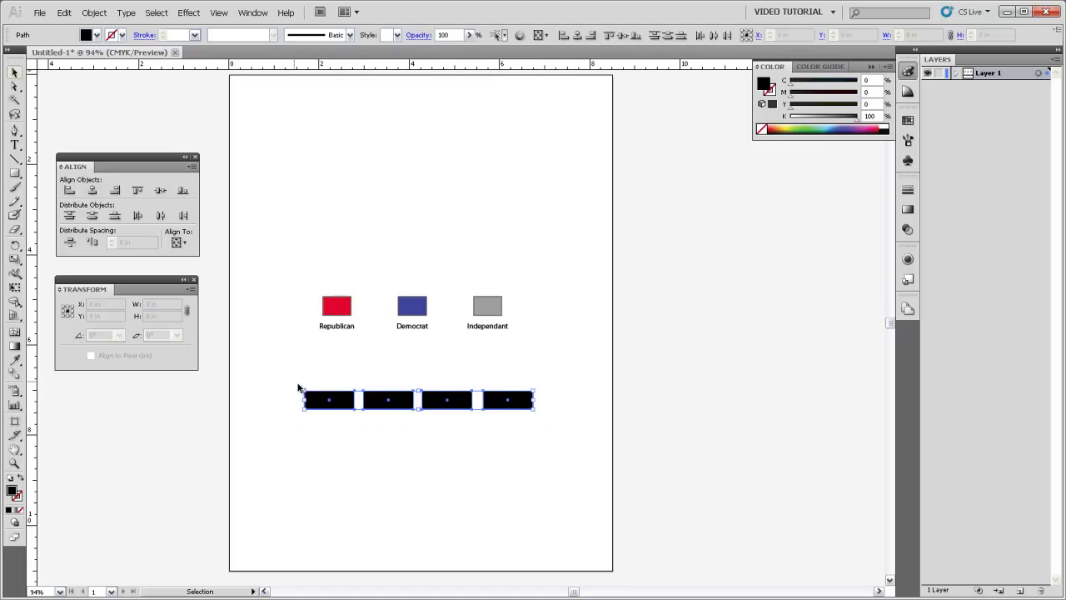
{"action": "left_click", "coordinate": [343, 402]}
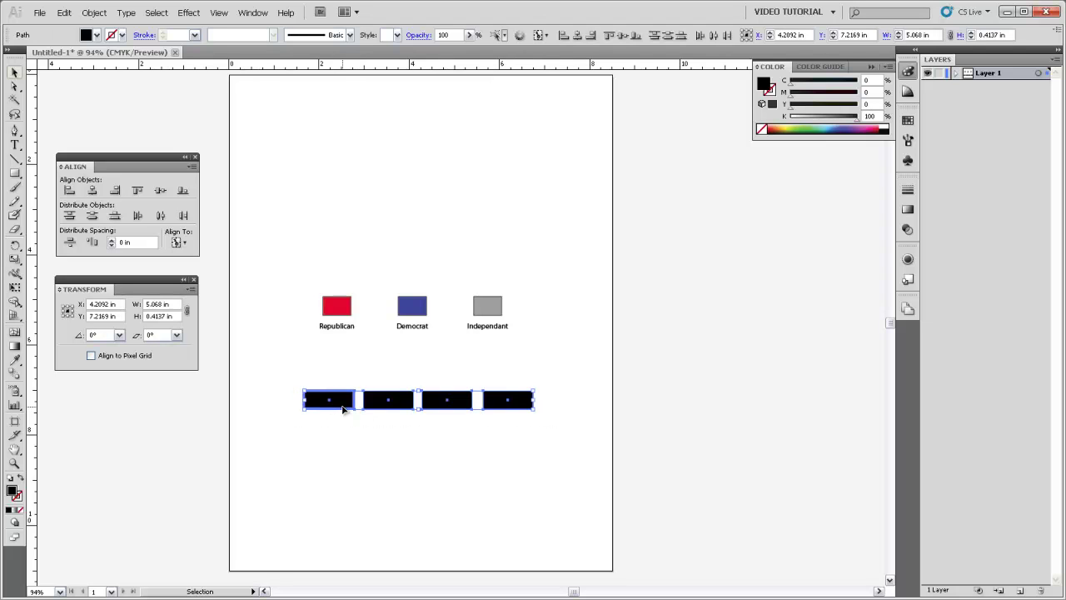
{"action": "left_click", "coordinate": [95, 242]}
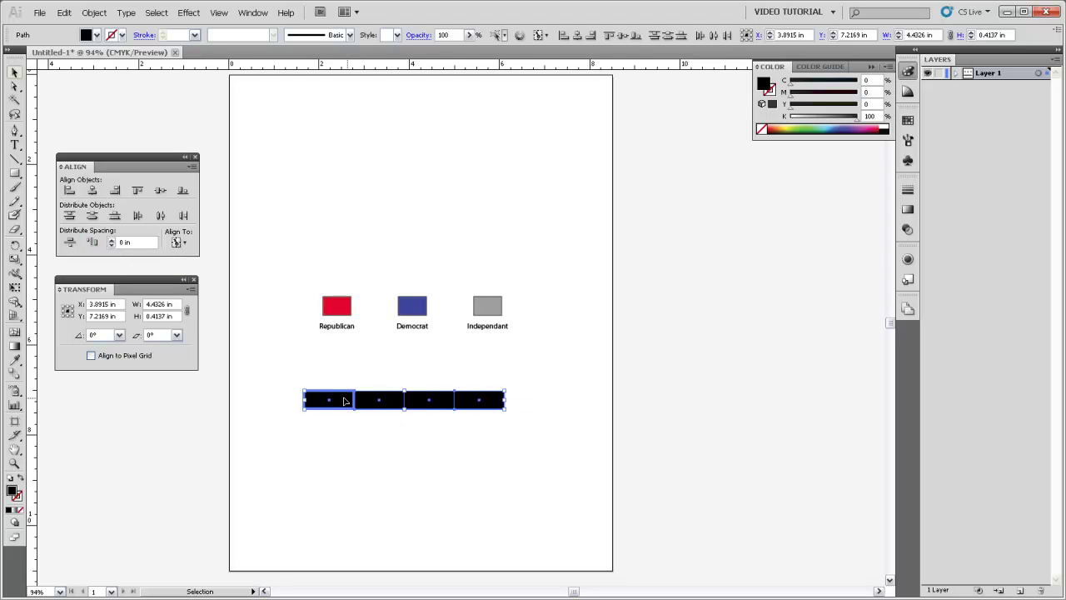
{"action": "left_click_drag", "start_coordinate": [487, 408], "coordinate": [503, 408]}
{"action": "left_click", "coordinate": [519, 376]}
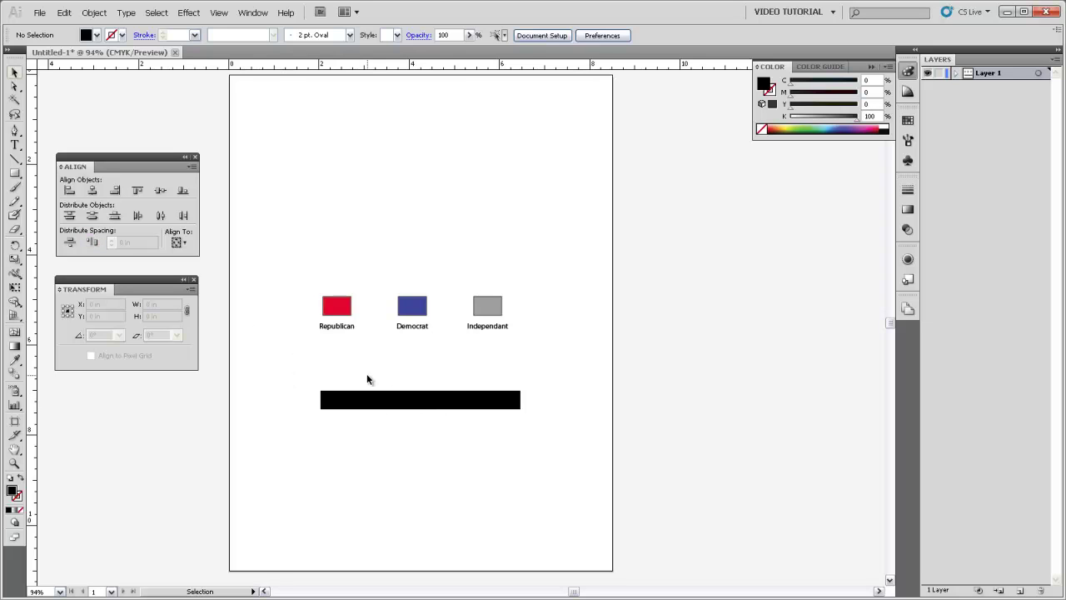
Step: Fill all four bar segments with a strong dark blue
{"action": "left_click_drag", "start_coordinate": [366, 379], "coordinate": [530, 434]}
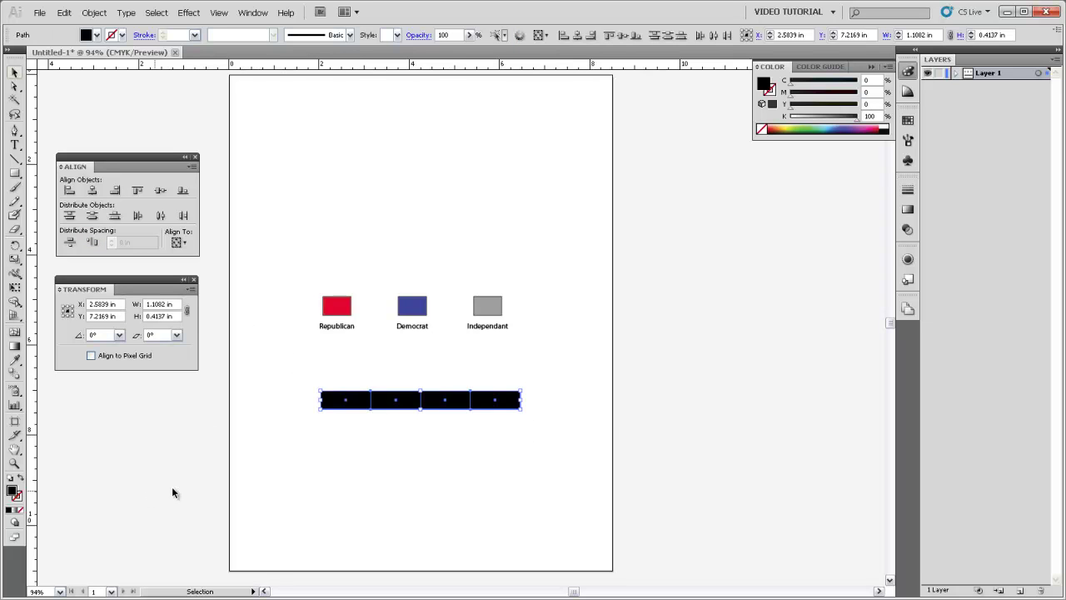
{"action": "double_click", "coordinate": [14, 494]}
{"action": "left_click", "coordinate": [479, 310]}
{"action": "mouse_move", "coordinate": [553, 230]}
{"action": "left_mouse_down"}
{"action": "mouse_move", "coordinate": [528, 289]}
{"action": "mouse_move", "coordinate": [483, 226]}
{"action": "mouse_move", "coordinate": [499, 226]}
{"action": "left_mouse_up"}
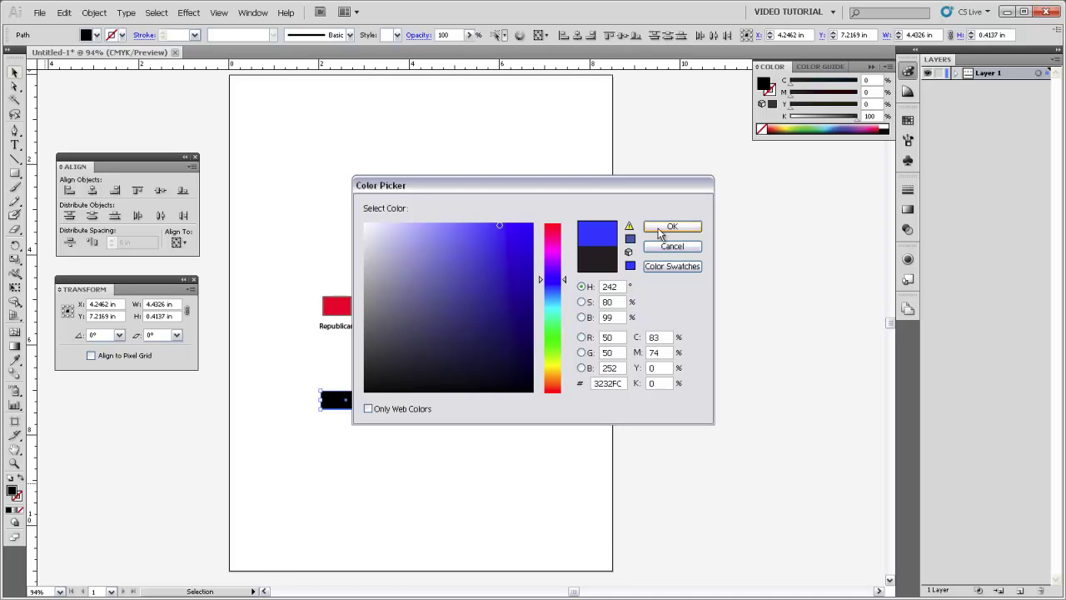
{"action": "left_click", "coordinate": [532, 233]}
{"action": "left_click", "coordinate": [672, 226]}
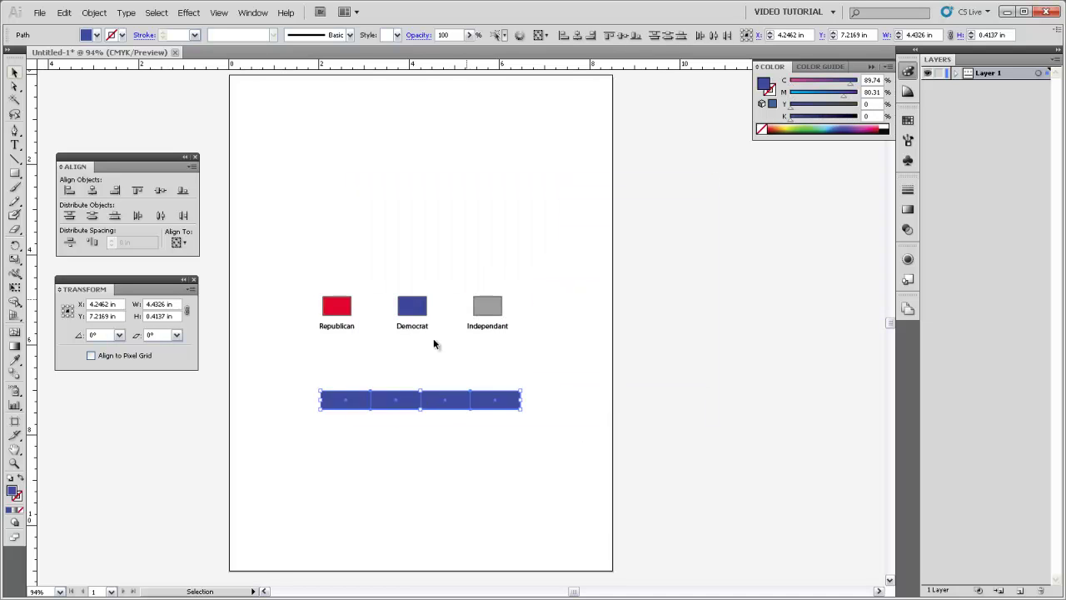
{"action": "left_click", "coordinate": [406, 418]}
Step: Give the second and third segments progressively lighter blues
{"action": "left_click", "coordinate": [396, 400]}
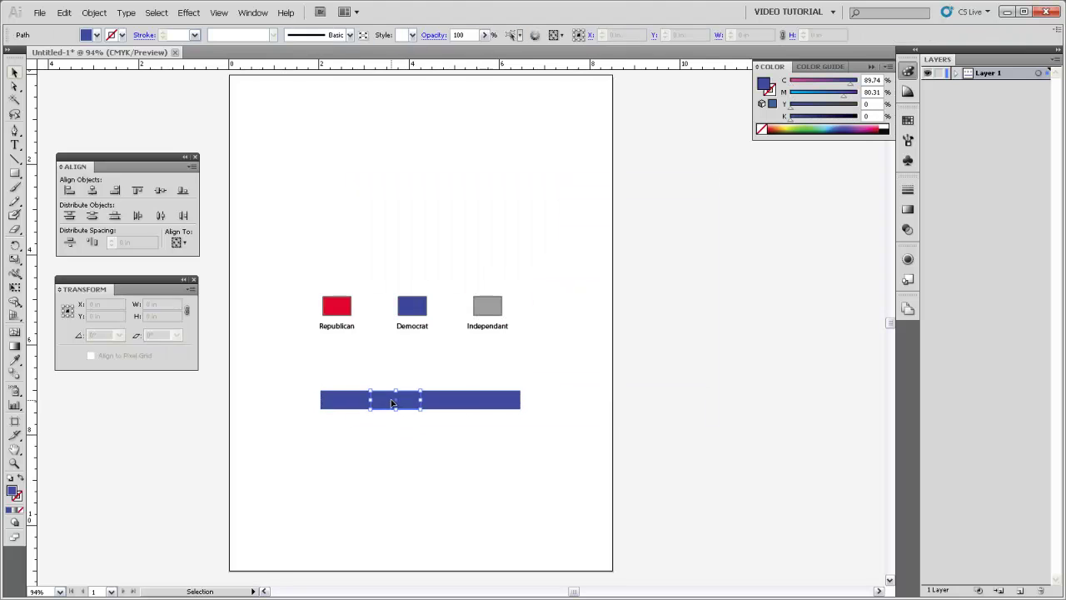
{"action": "double_click", "coordinate": [15, 493]}
{"action": "left_click", "coordinate": [474, 236]}
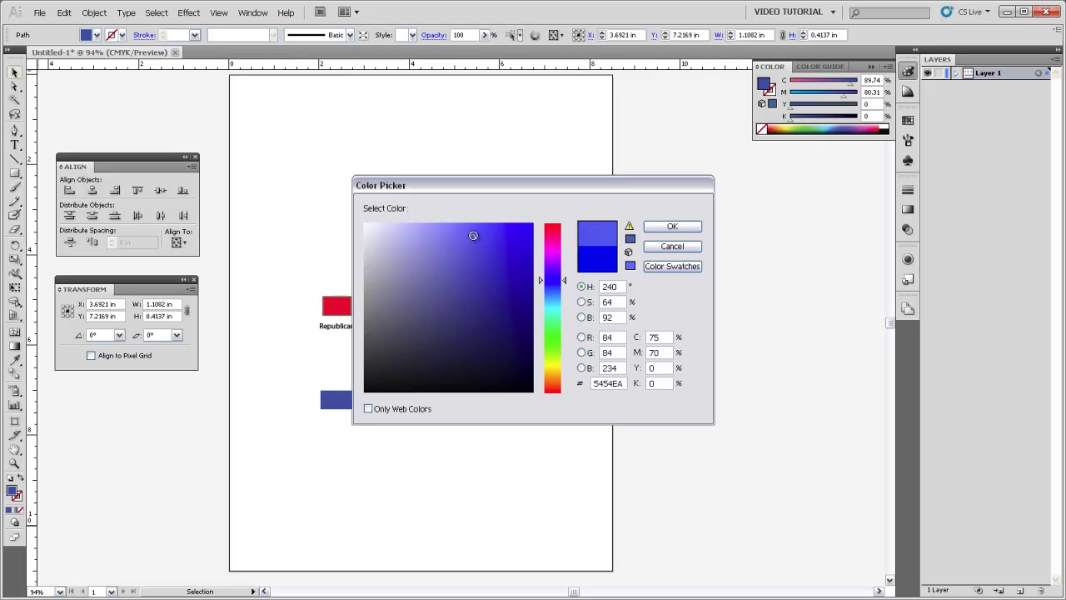
{"action": "left_click", "coordinate": [672, 226]}
{"action": "double_click", "coordinate": [442, 401]}
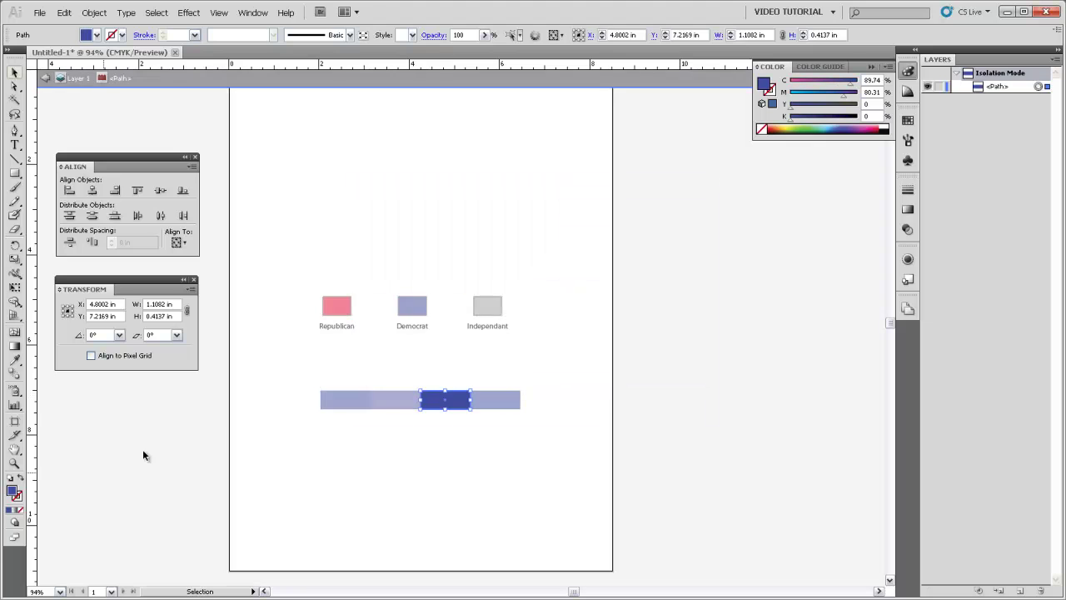
{"action": "double_click", "coordinate": [369, 419]}
{"action": "double_click", "coordinate": [14, 493]}
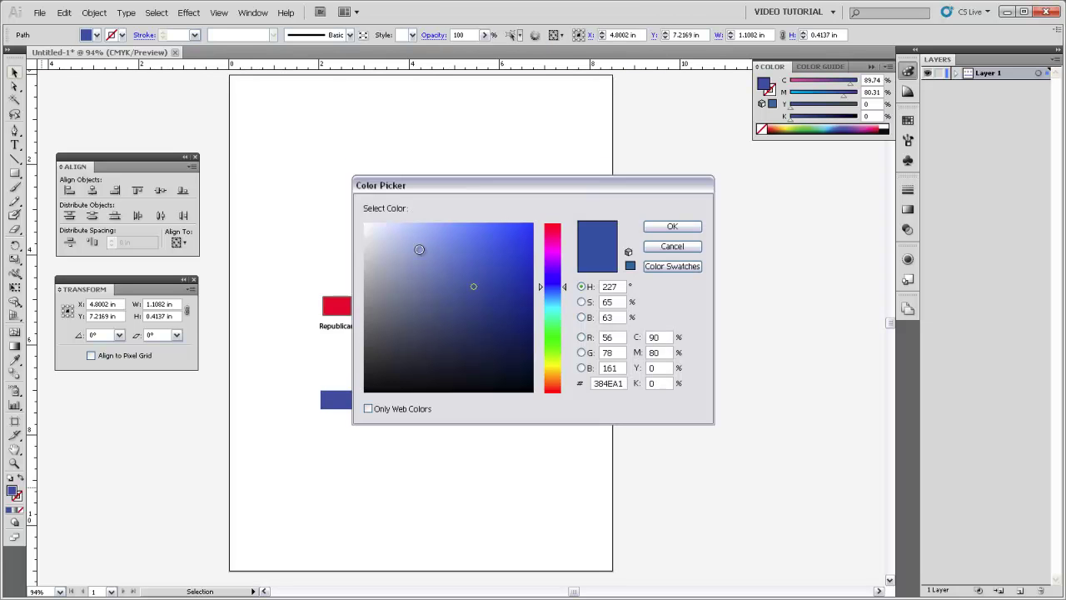
{"action": "mouse_move", "coordinate": [419, 245]}
{"action": "left_mouse_down"}
{"action": "mouse_move", "coordinate": [460, 246]}
{"action": "mouse_move", "coordinate": [423, 246]}
{"action": "left_mouse_up"}
{"action": "left_click", "coordinate": [658, 230]}
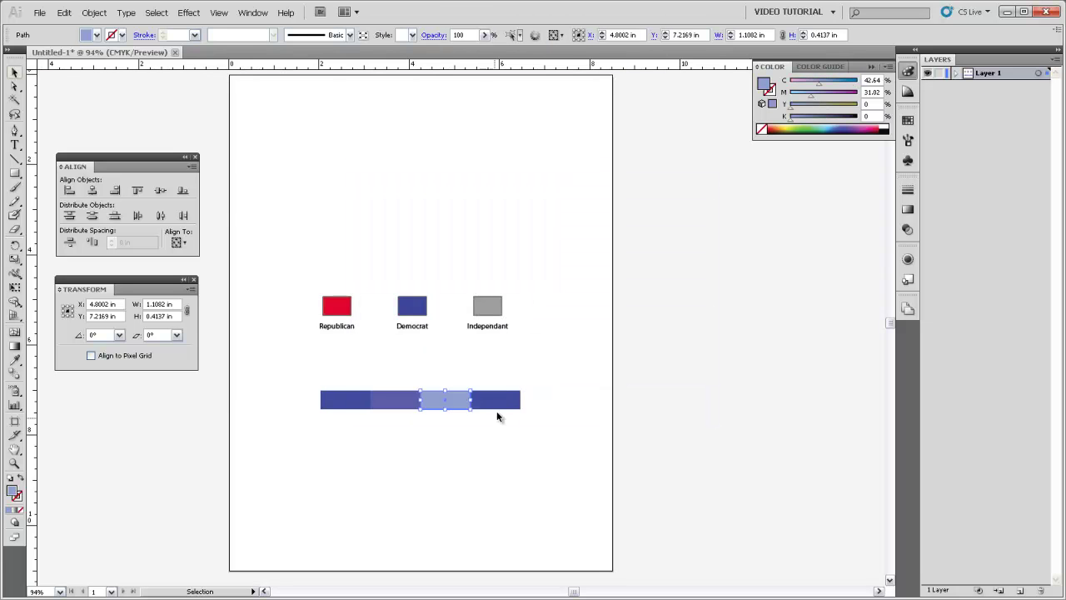
Step: Fill the rightmost segment a very pale blue
{"action": "left_click", "coordinate": [496, 402]}
{"action": "double_click", "coordinate": [14, 494]}
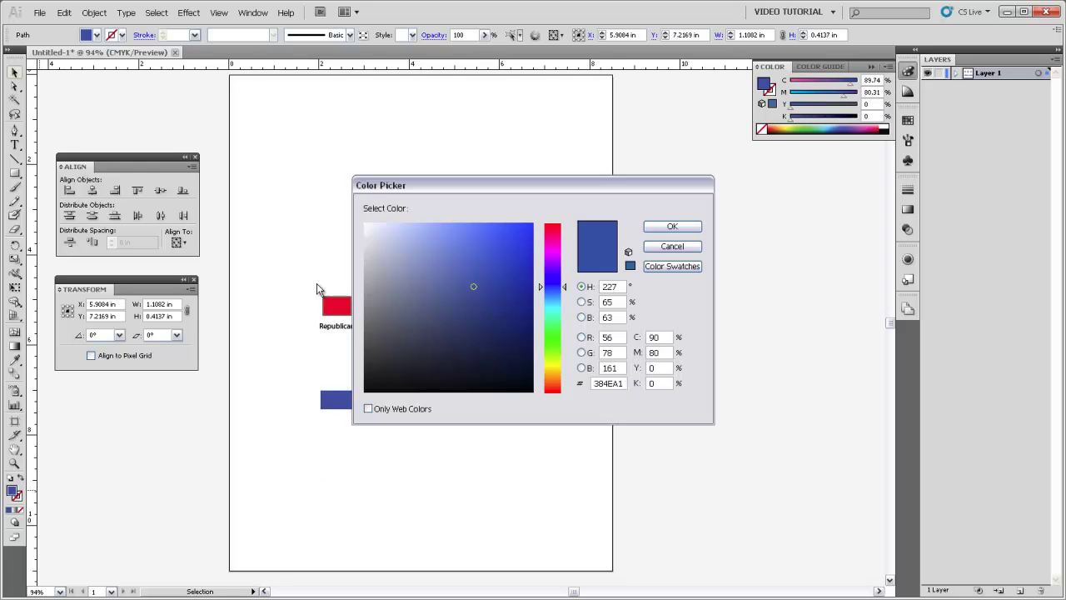
{"action": "left_click_drag", "start_coordinate": [441, 267], "coordinate": [384, 244]}
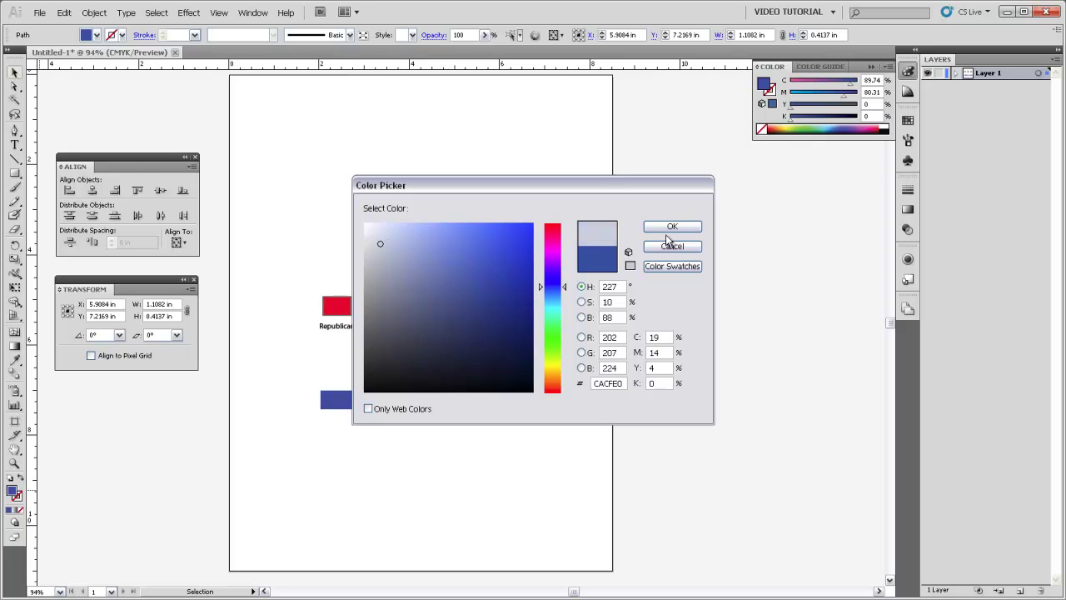
{"action": "left_click", "coordinate": [672, 227]}
{"action": "left_click", "coordinate": [400, 457]}
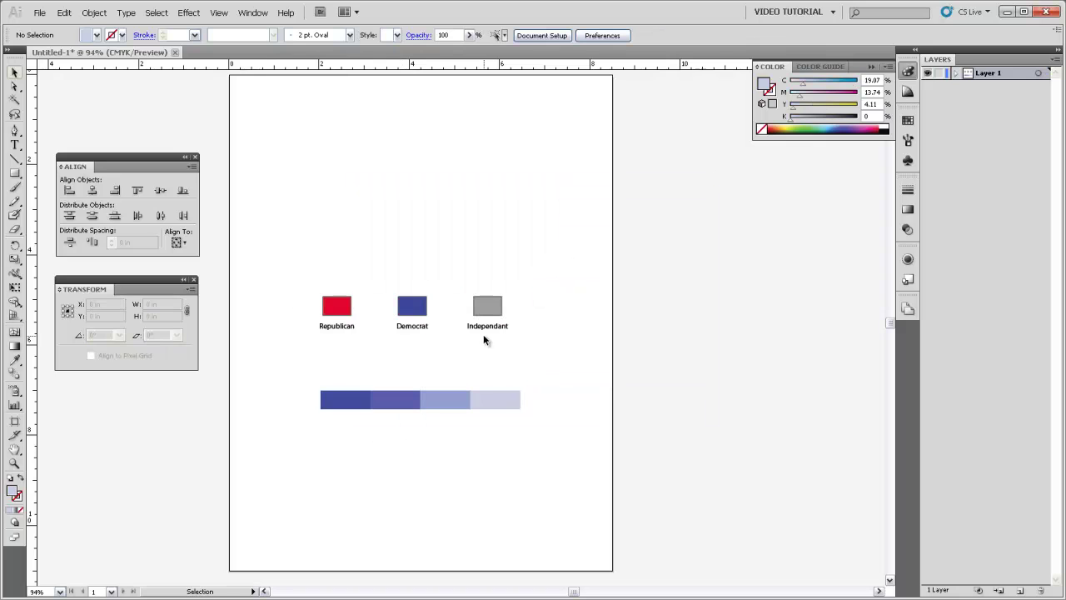
Step: Create an 'all' text label under the first blue segment and a 'most' copy under the second
{"action": "left_click", "coordinate": [17, 146]}
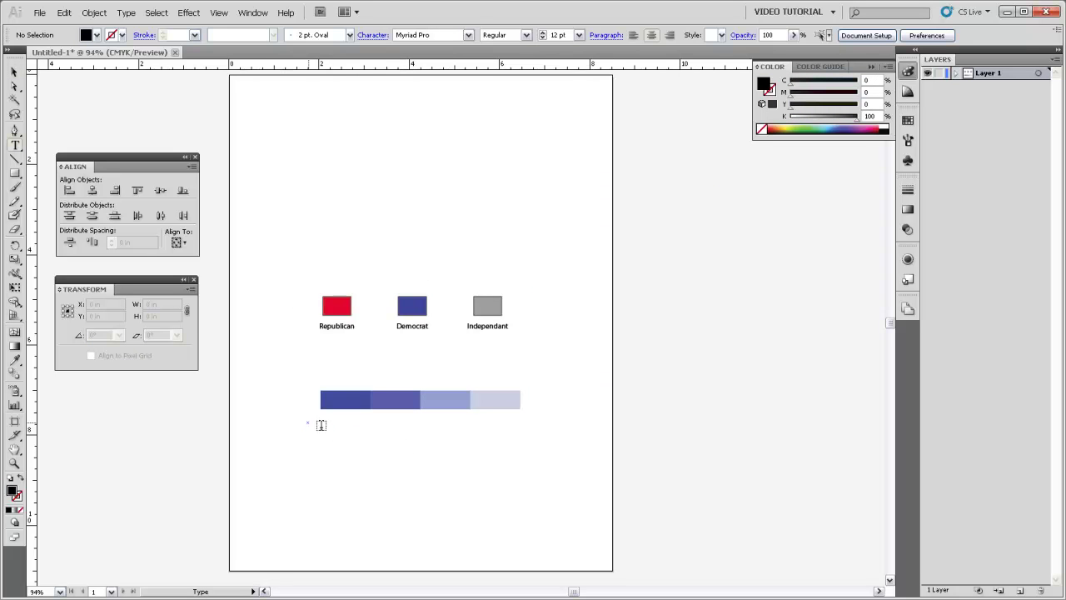
{"action": "left_click_drag", "start_coordinate": [309, 422], "coordinate": [373, 447]}
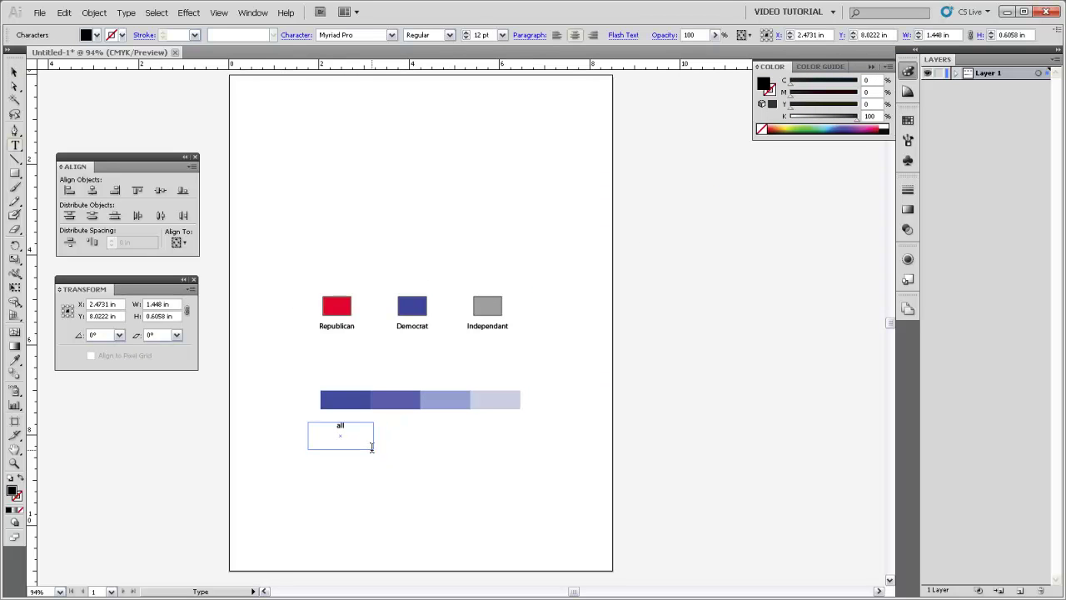
{"action": "left_click", "coordinate": [15, 72]}
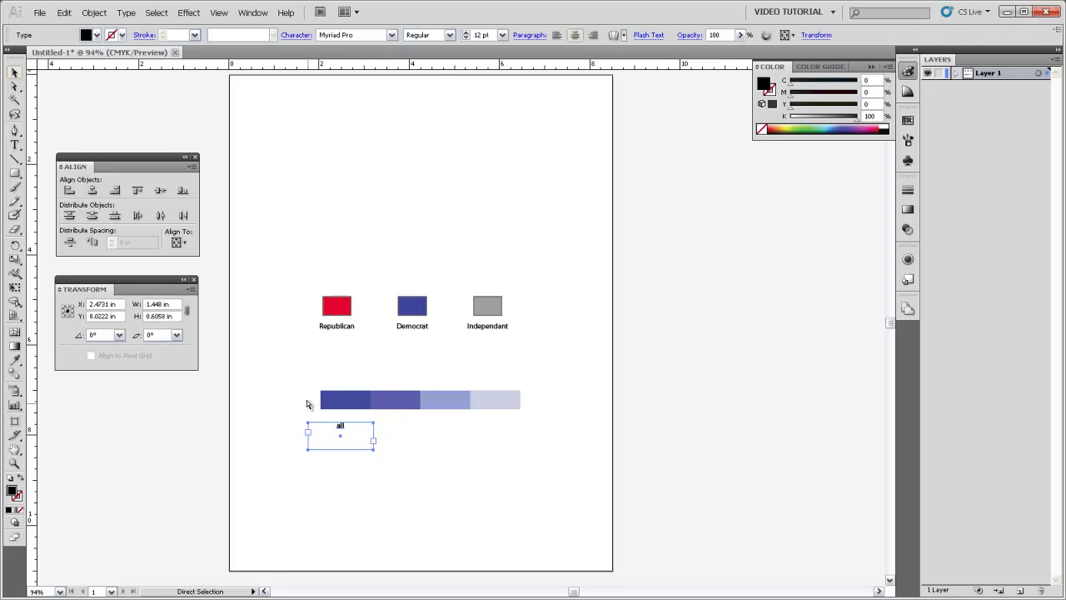
{"action": "mouse_move", "coordinate": [341, 428]}
{"action": "left_mouse_down"}
{"action": "mouse_move", "coordinate": [388, 428]}
{"action": "mouse_move", "coordinate": [360, 425]}
{"action": "left_mouse_up"}
{"action": "double_click", "coordinate": [388, 427]}
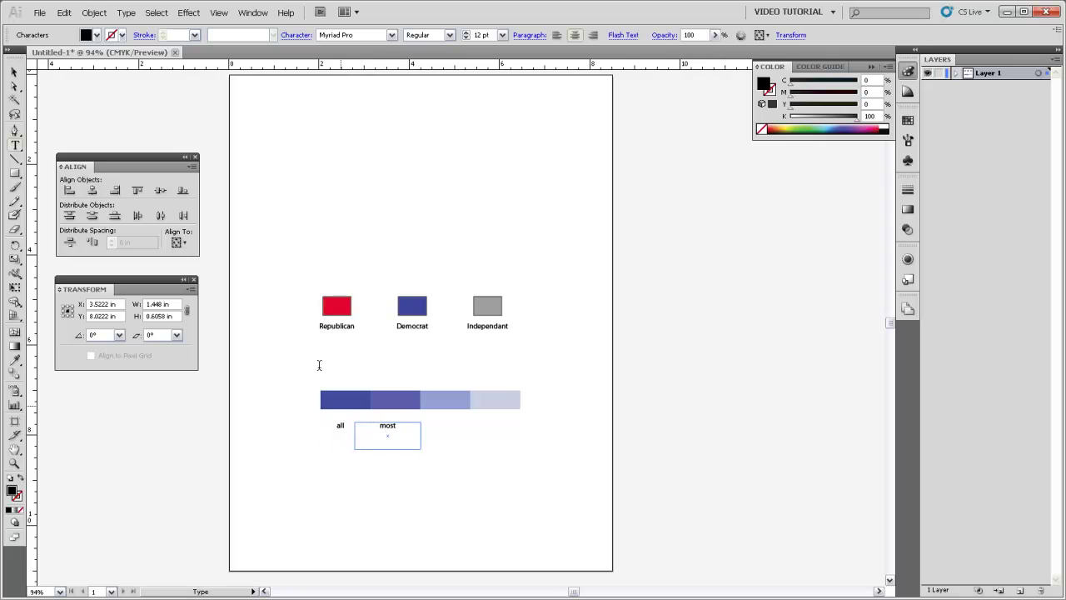
{"action": "type", "text": "most"}
{"action": "left_click", "coordinate": [14, 72]}
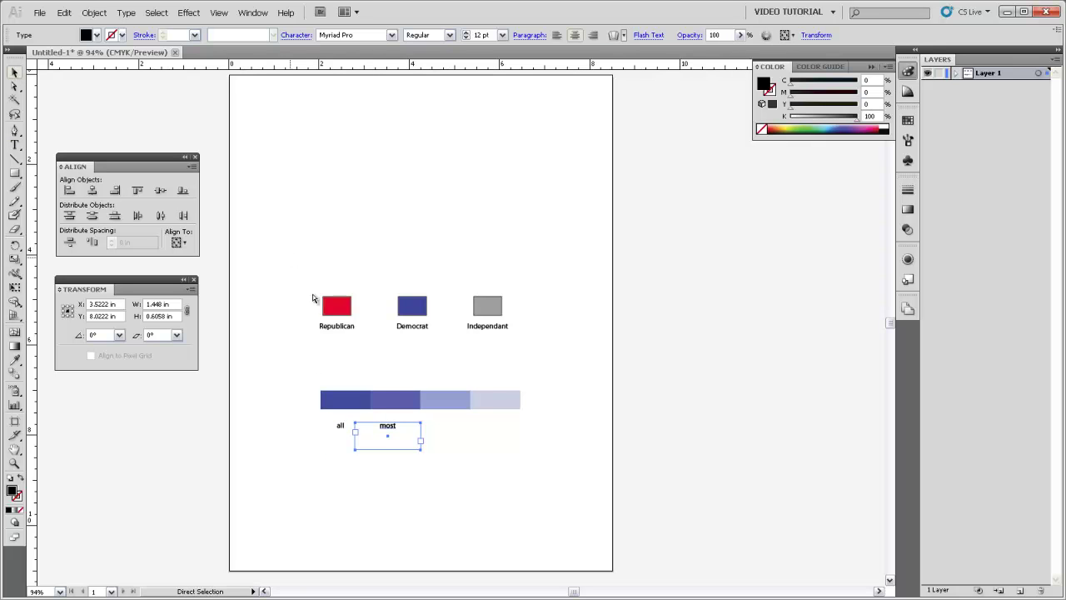
Step: Copy the label under the third and fourth segments, retyping them as 'some' and 'least'
{"action": "left_click_drag", "start_coordinate": [388, 428], "coordinate": [449, 428]}
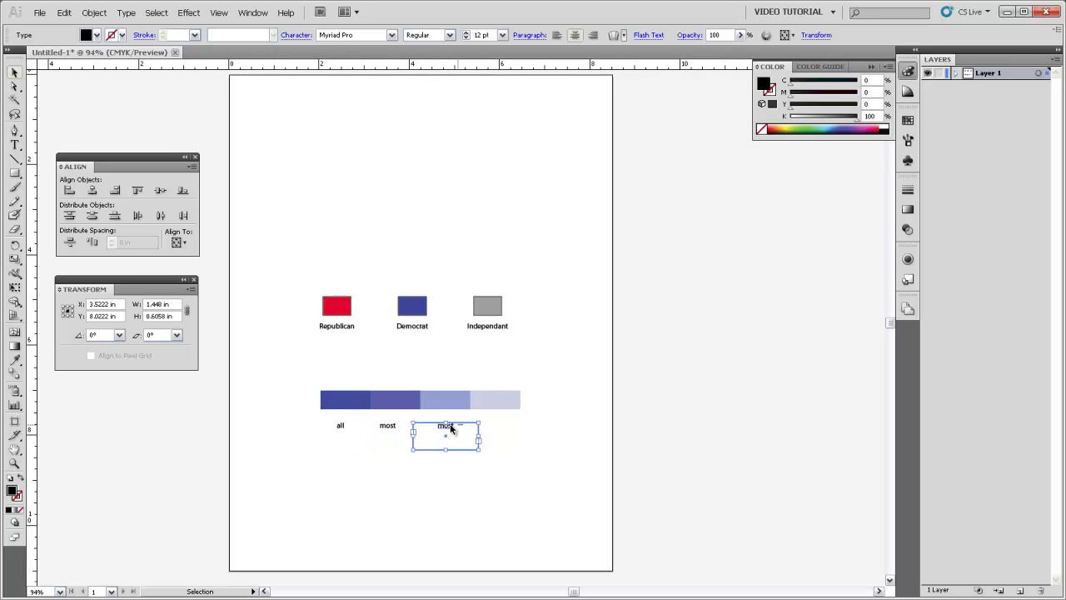
{"action": "double_click", "coordinate": [447, 427]}
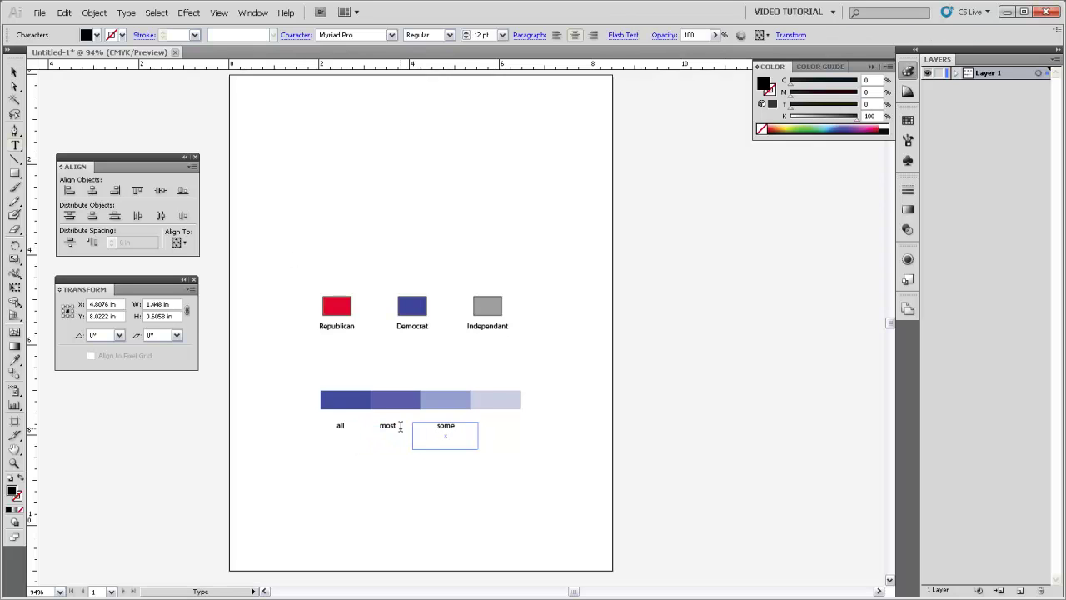
{"action": "left_click", "coordinate": [14, 72]}
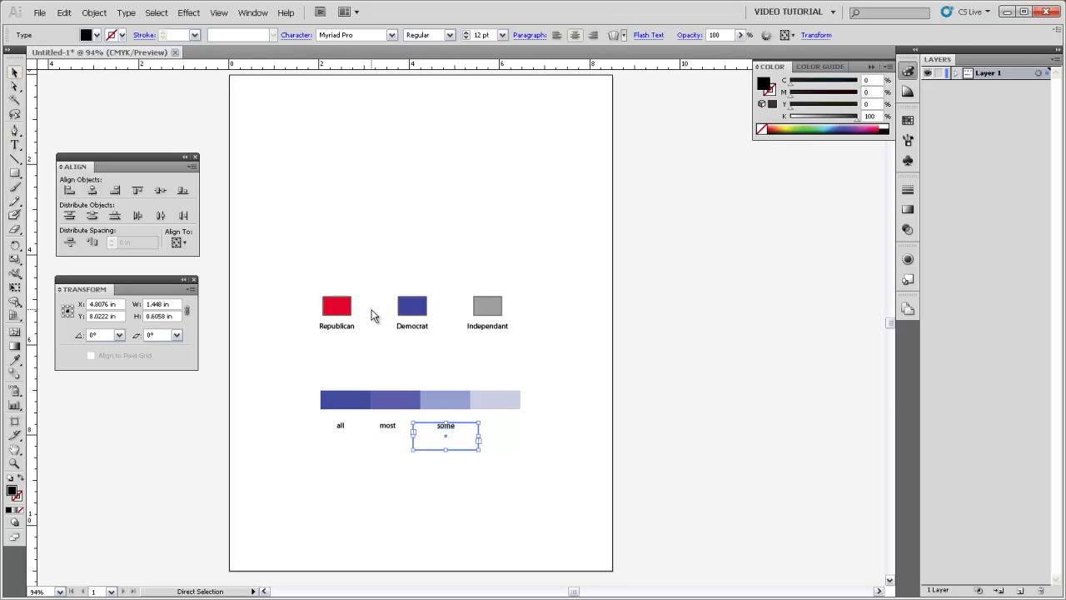
{"action": "left_click_drag", "start_coordinate": [451, 429], "coordinate": [492, 428]}
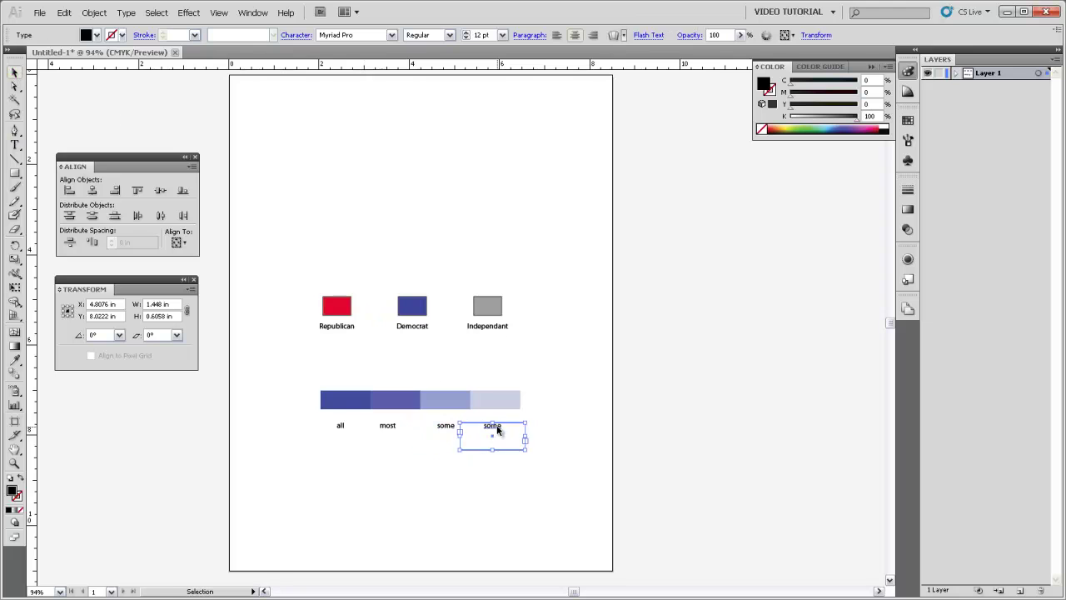
{"action": "double_click", "coordinate": [492, 427]}
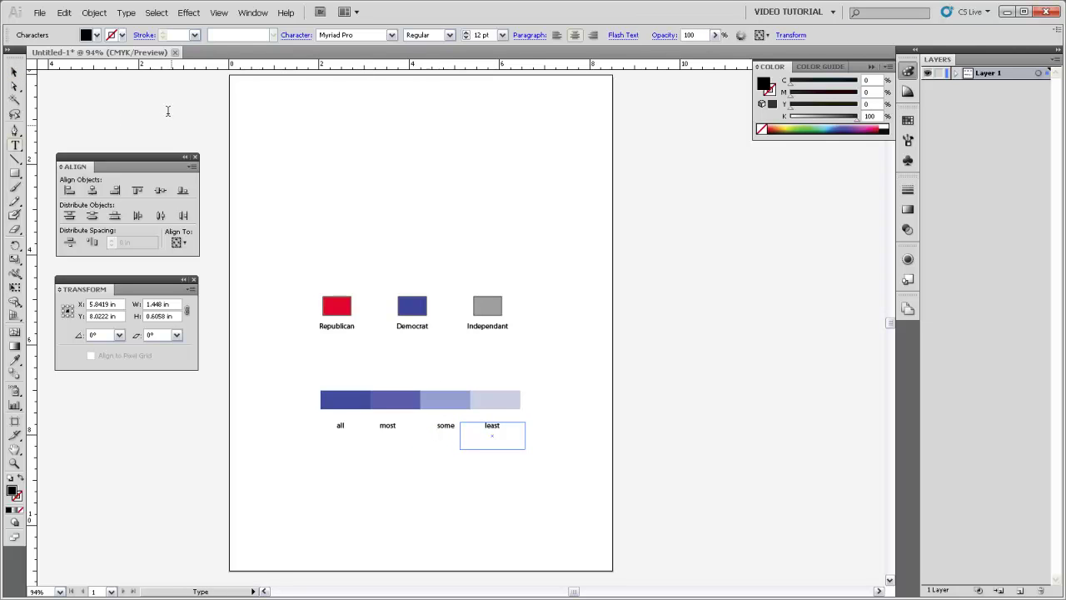
{"action": "left_click", "coordinate": [14, 72]}
{"action": "left_click", "coordinate": [452, 535]}
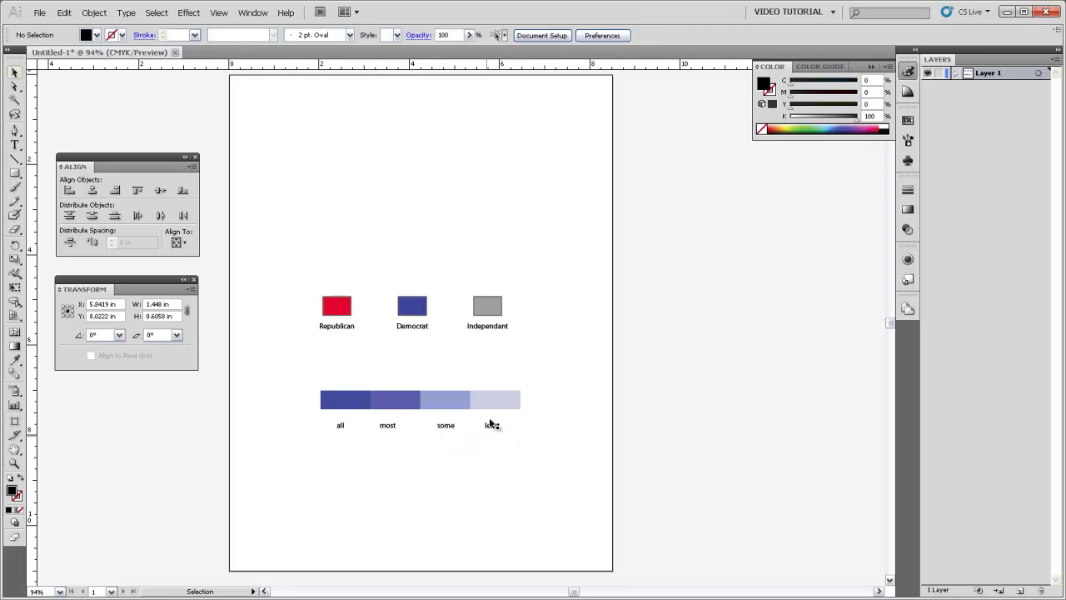
Step: Pair the 'least' and 'some' labels with their blue segments as alignment anchors
{"action": "left_click", "coordinate": [492, 424]}
{"action": "left_click", "coordinate": [508, 405], "text": "shift"}
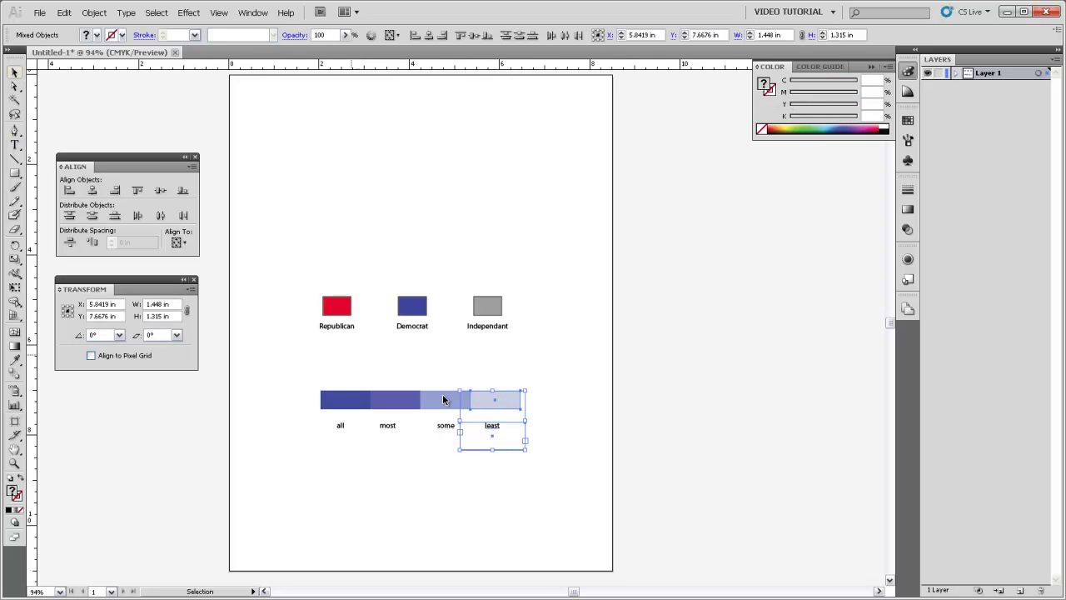
{"action": "left_click", "coordinate": [496, 401]}
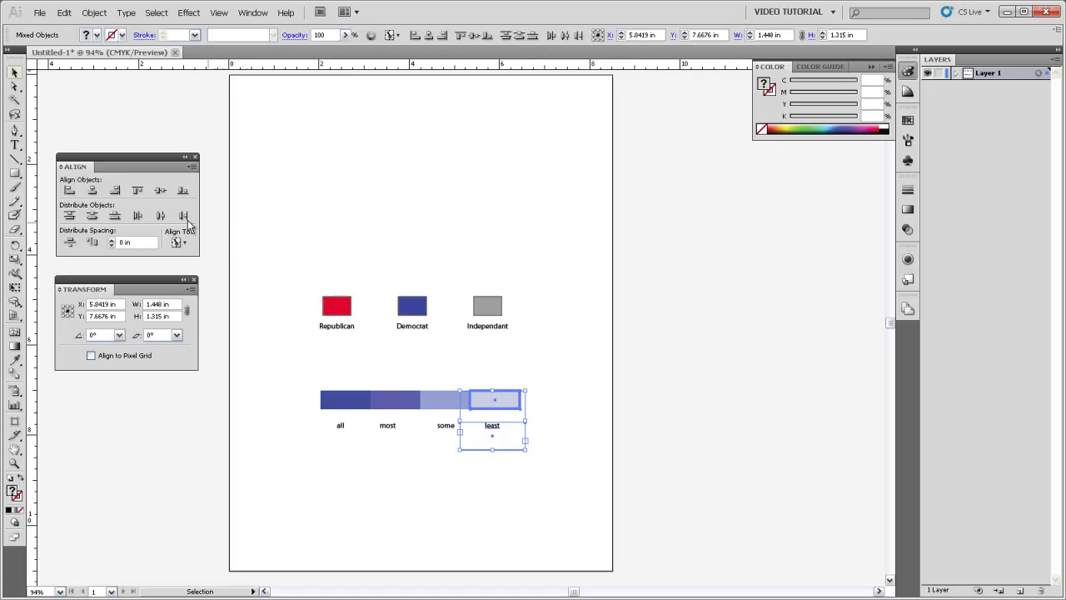
{"action": "left_click", "coordinate": [448, 427]}
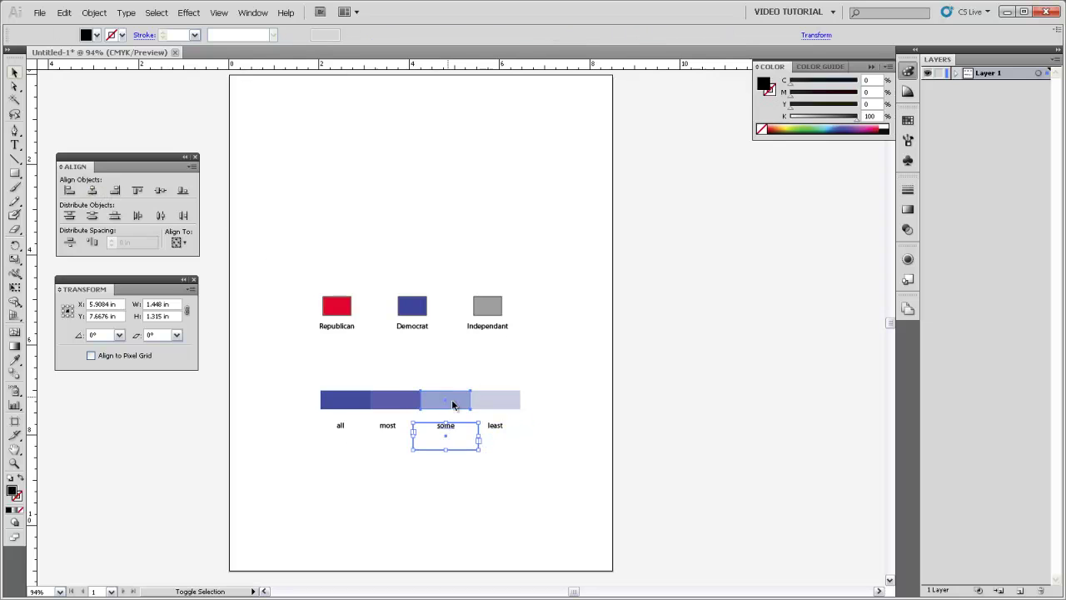
{"action": "left_click", "coordinate": [463, 405], "text": "shift"}
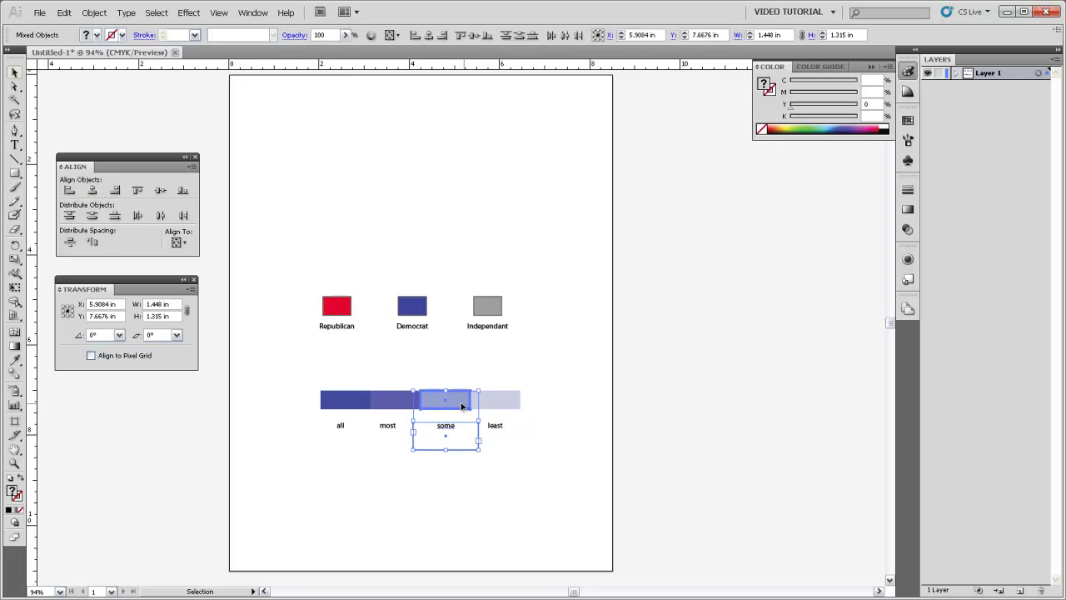
Step: Horizontally centre the 'most' and 'all' labels under their blue steps
{"action": "left_click", "coordinate": [386, 429]}
{"action": "left_click", "coordinate": [396, 406], "text": "shift"}
{"action": "left_click", "coordinate": [395, 401]}
{"action": "left_click", "coordinate": [93, 190]}
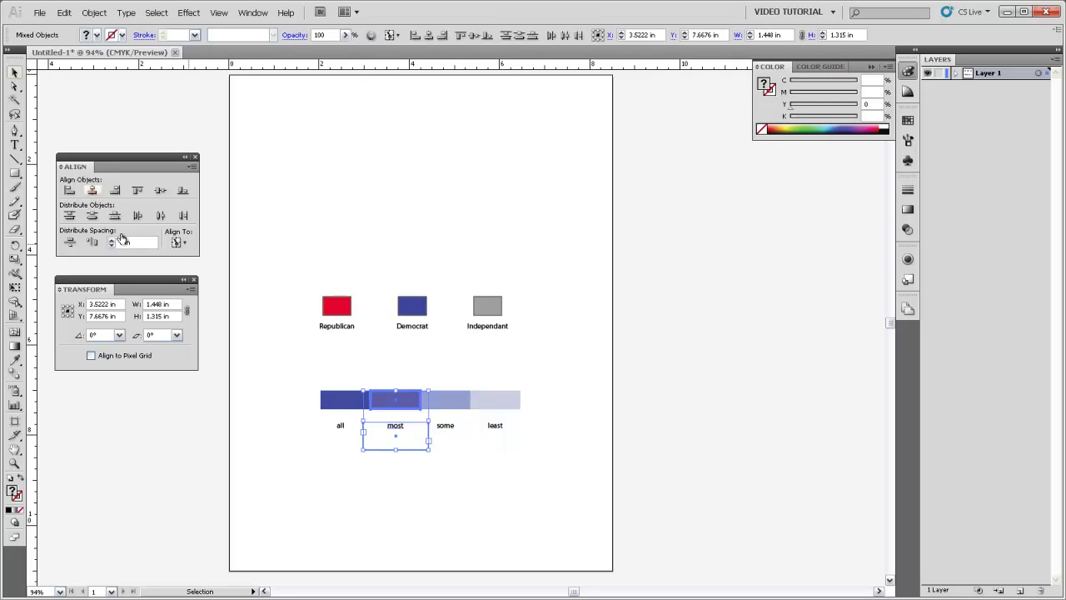
{"action": "left_click", "coordinate": [351, 437]}
{"action": "left_click", "coordinate": [352, 404], "text": "shift"}
{"action": "left_click", "coordinate": [352, 401]}
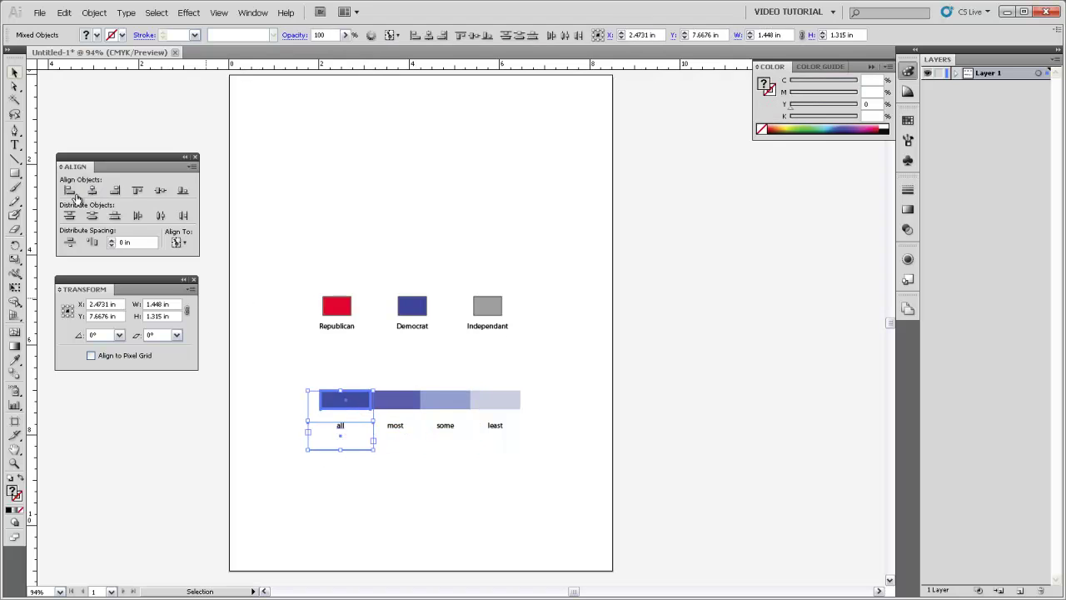
{"action": "left_click", "coordinate": [93, 190]}
{"action": "left_click", "coordinate": [382, 494]}
Step: Nudge all four labels up three steps toward the bar
{"action": "left_click_drag", "start_coordinate": [506, 446], "coordinate": [319, 419]}
{"action": "key", "text": "Up"}
{"action": "key", "text": "Up"}
{"action": "key", "text": "Up"}
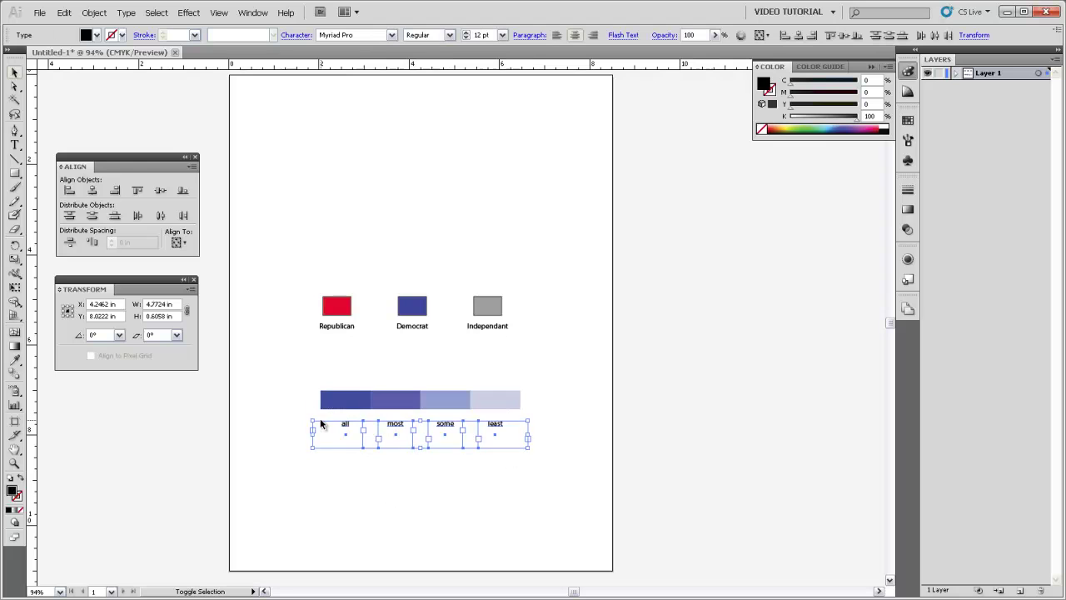
{"action": "key", "text": "Up"}
{"action": "key", "text": "Up"}
{"action": "key", "text": "Up"}
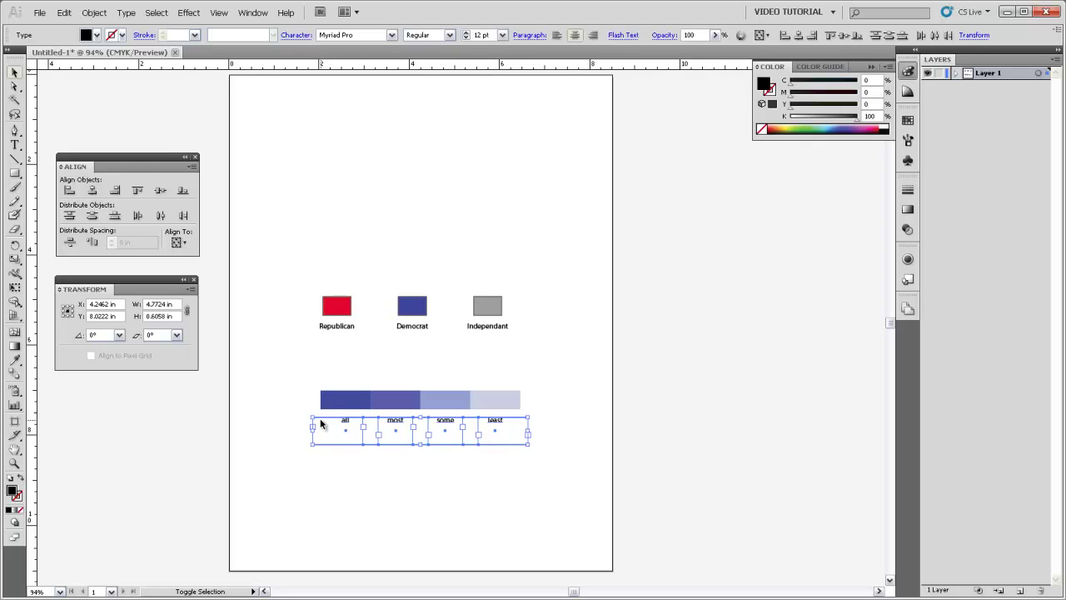
{"action": "key", "text": "Up"}
{"action": "left_click", "coordinate": [322, 416]}
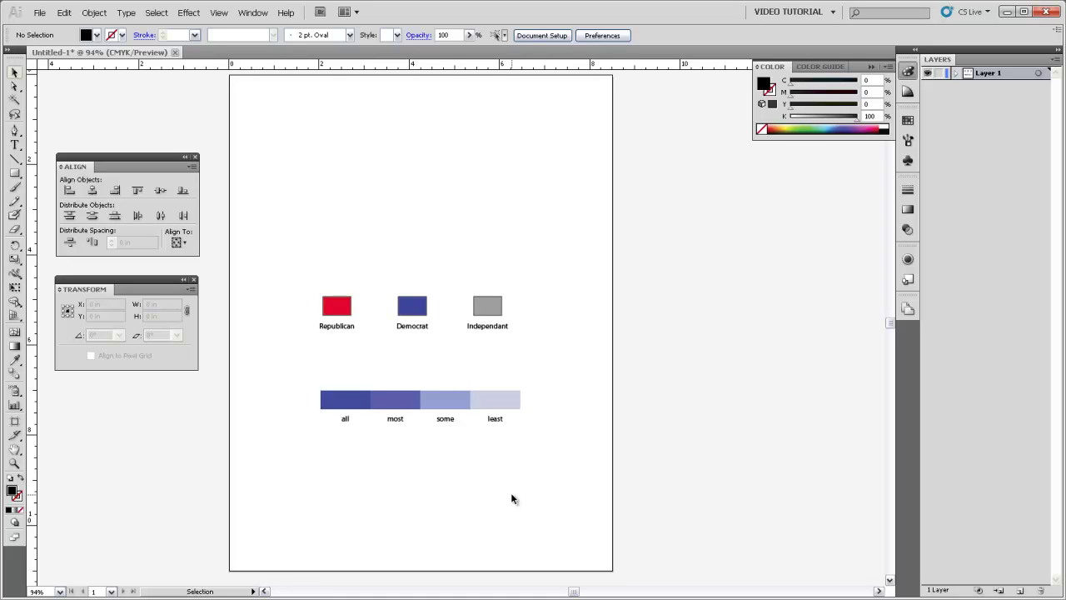
{"action": "left_click", "coordinate": [15, 131]}
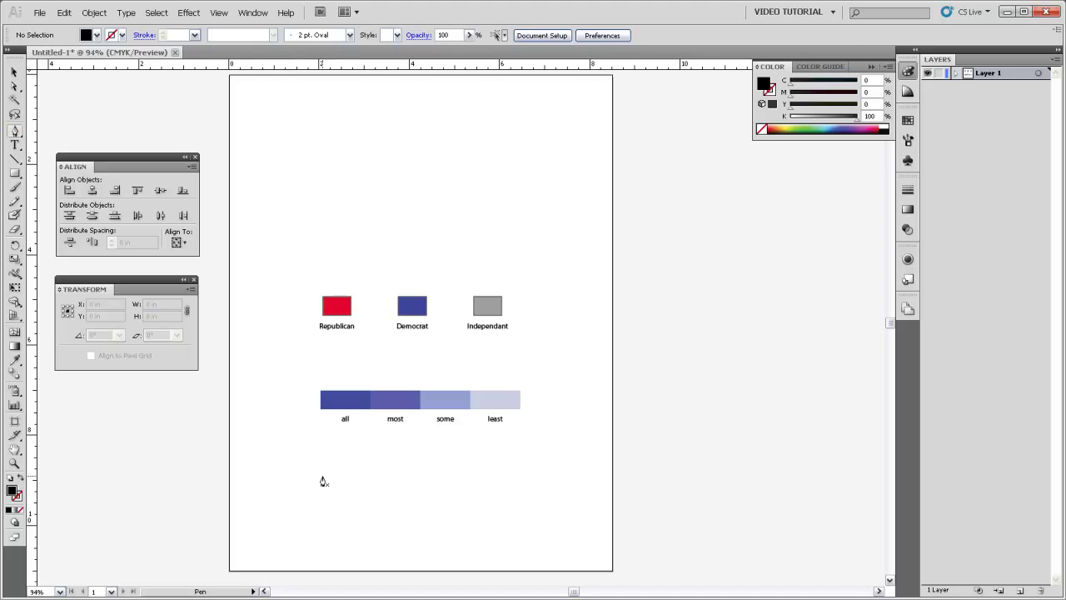
Step: Draw a short horizontal black line below the bar and set its stroke to 4 pt
{"action": "left_click", "coordinate": [322, 475]}
{"action": "left_click", "coordinate": [364, 476]}
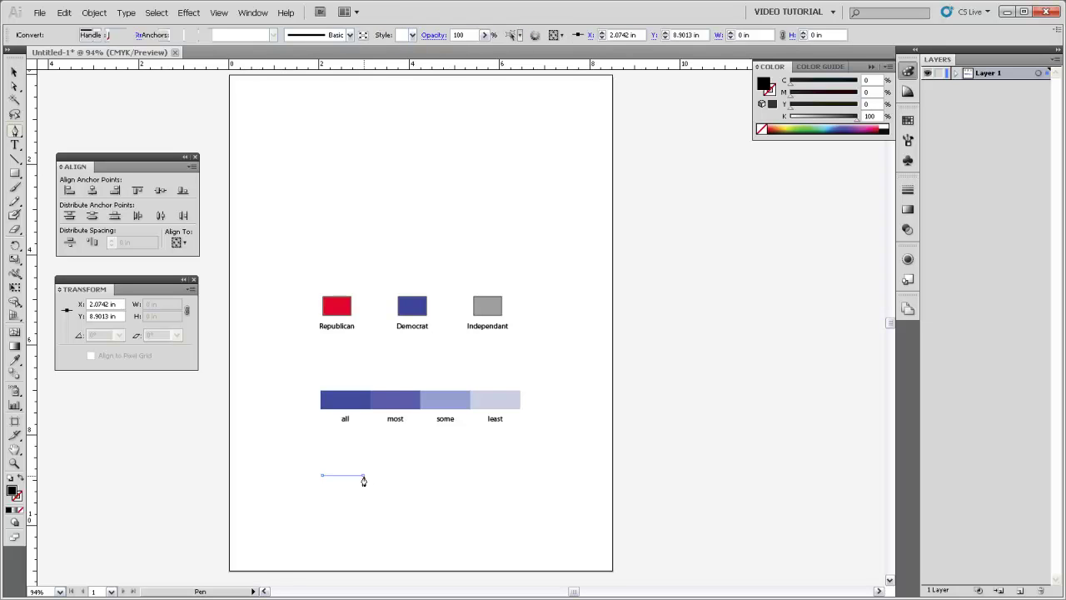
{"action": "left_click", "coordinate": [20, 480]}
{"action": "key", "text": "v"}
{"action": "left_click", "coordinate": [424, 474]}
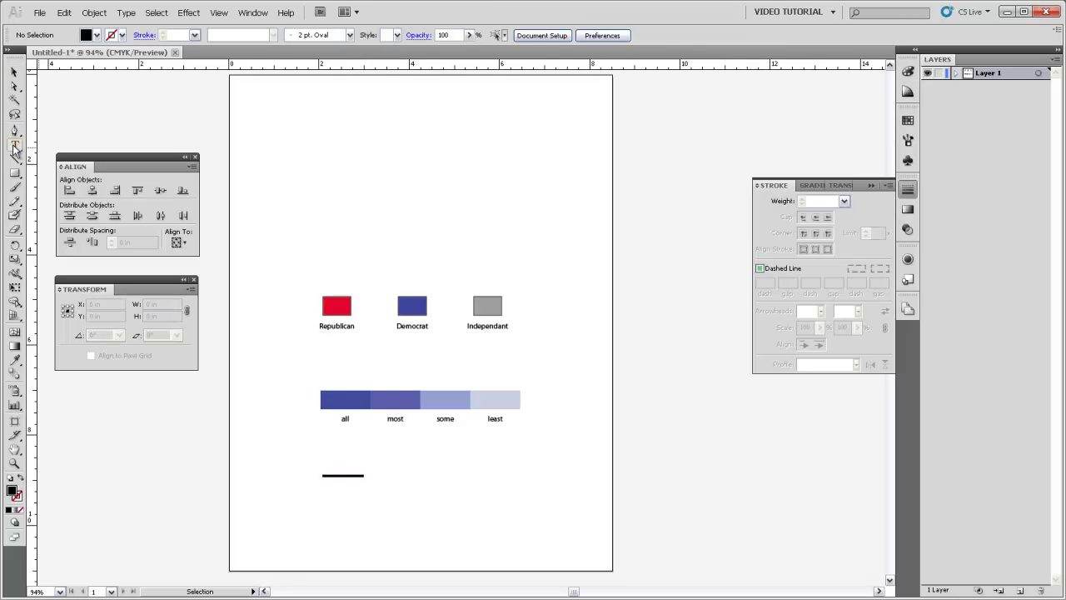
Step: Add a 24 pt 'Road' label and move it beside the line
{"action": "left_click", "coordinate": [15, 146]}
{"action": "left_click_drag", "start_coordinate": [378, 471], "coordinate": [473, 498]}
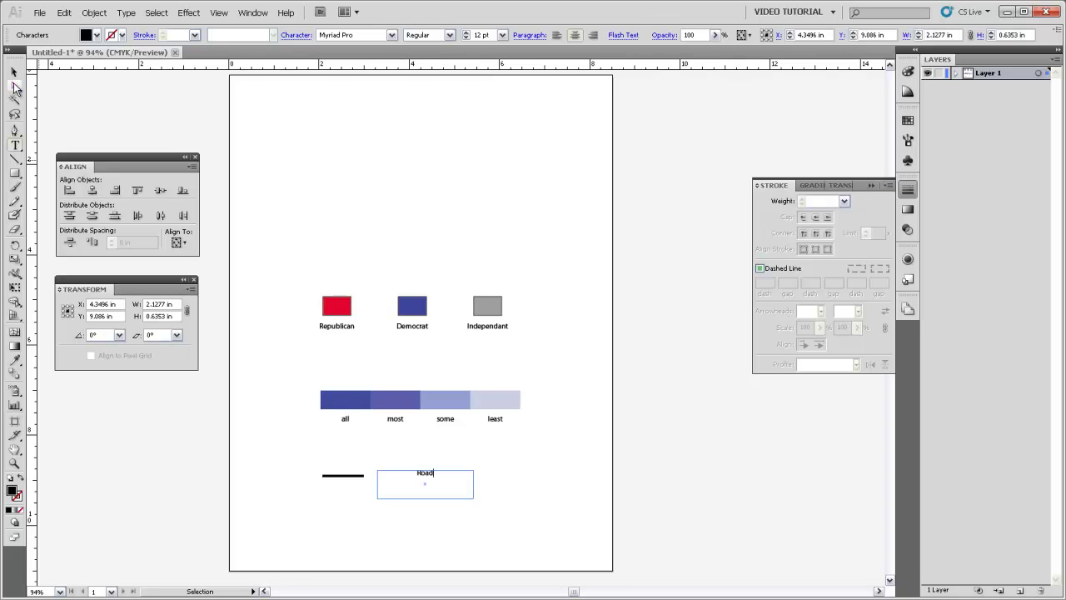
{"action": "key", "text": "ctrl+t"}
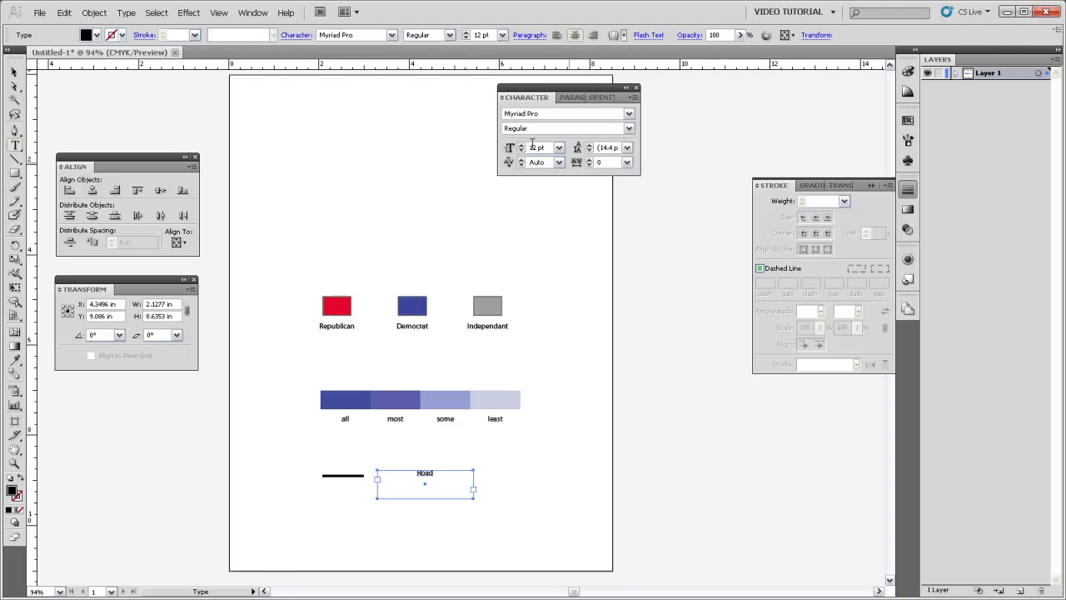
{"action": "left_click", "coordinate": [521, 148]}
{"action": "left_click", "coordinate": [522, 147]}
{"action": "left_click", "coordinate": [521, 147]}
{"action": "left_click", "coordinate": [522, 147]}
{"action": "left_click", "coordinate": [521, 147]}
{"action": "left_click", "coordinate": [14, 72]}
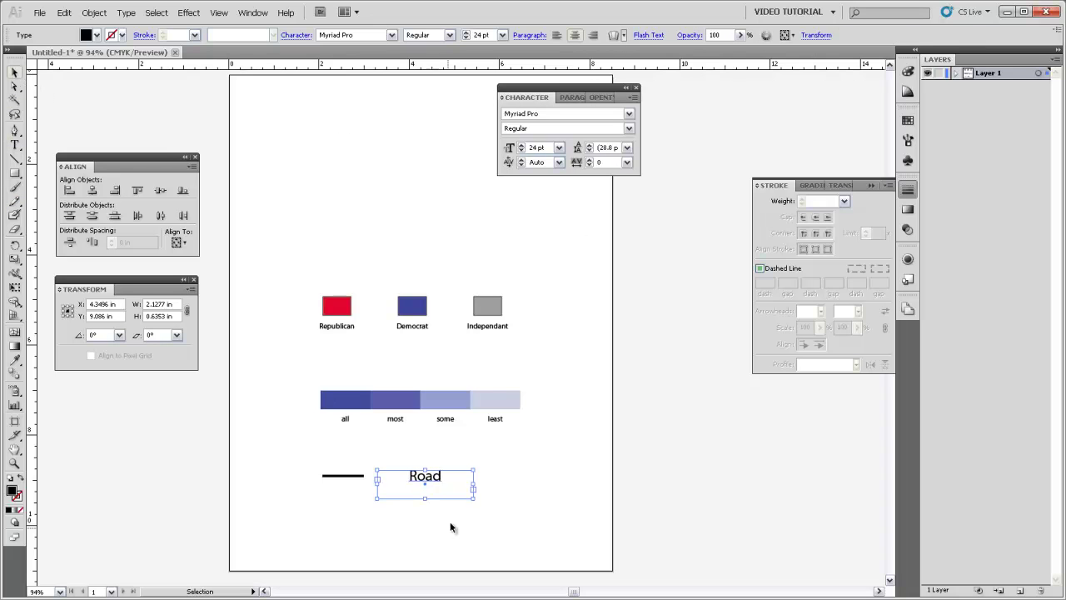
{"action": "left_click_drag", "start_coordinate": [438, 490], "coordinate": [399, 491]}
{"action": "left_click", "coordinate": [480, 478]}
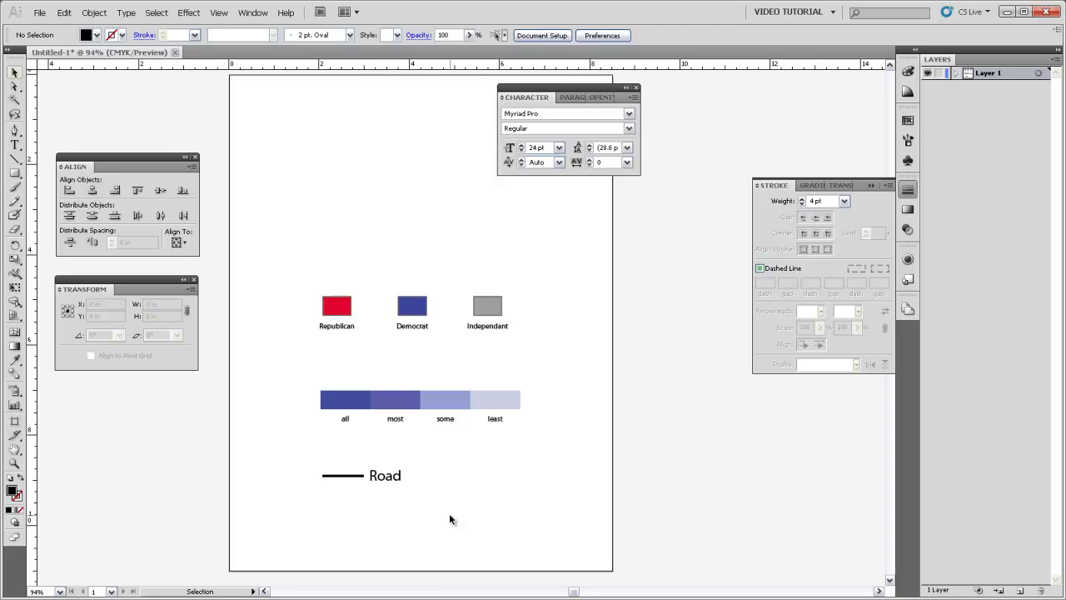
Step: Draw a curved black line at 5 pt and copy the Road label beside it
{"action": "left_click", "coordinate": [14, 131]}
{"action": "left_click_drag", "start_coordinate": [339, 506], "coordinate": [357, 506]}
{"action": "left_click", "coordinate": [368, 509]}
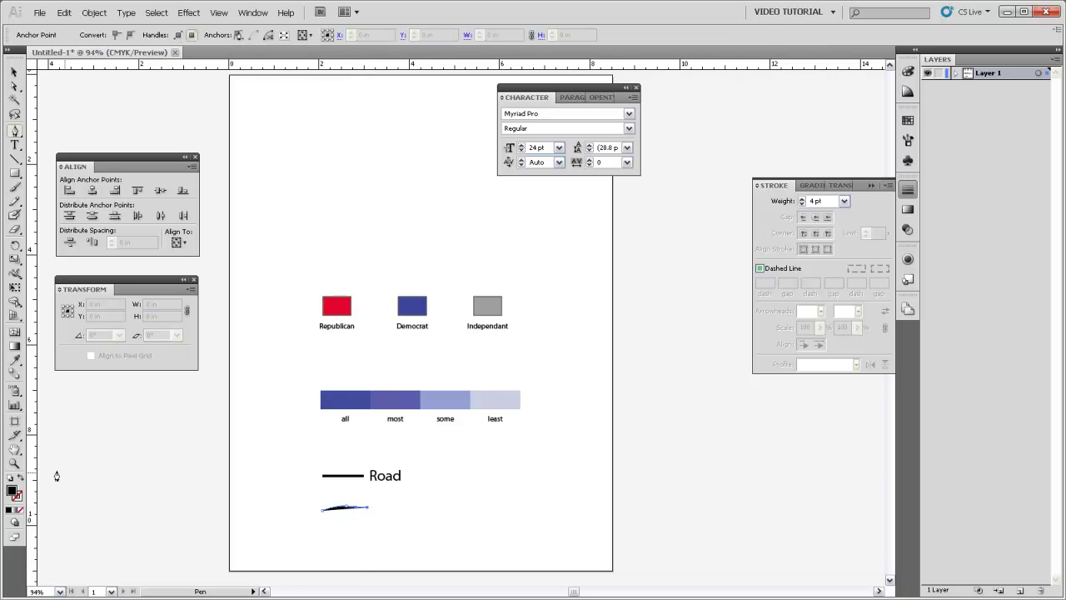
{"action": "left_click", "coordinate": [20, 479]}
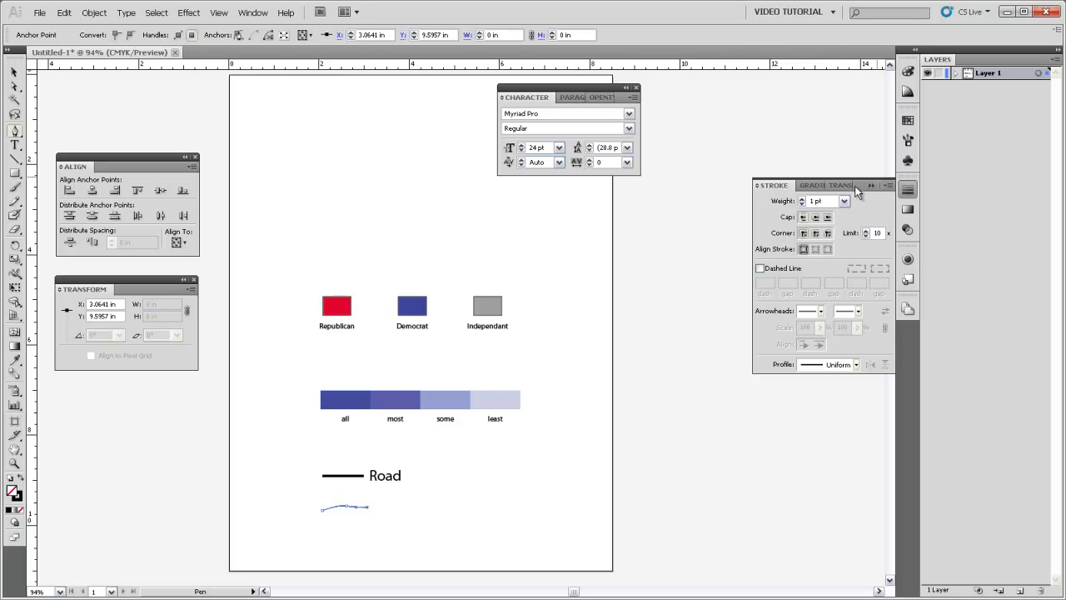
{"action": "left_click", "coordinate": [802, 201]}
{"action": "key", "text": "v"}
{"action": "left_click", "coordinate": [392, 483]}
{"action": "left_click_drag", "start_coordinate": [393, 483], "coordinate": [394, 508]}
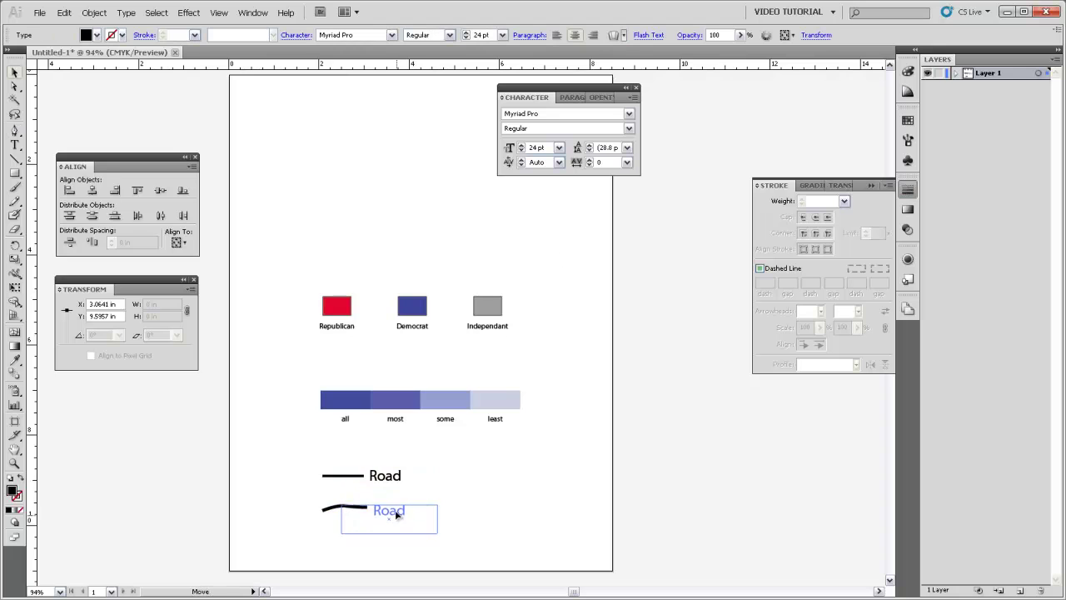
{"action": "left_click", "coordinate": [431, 503]}
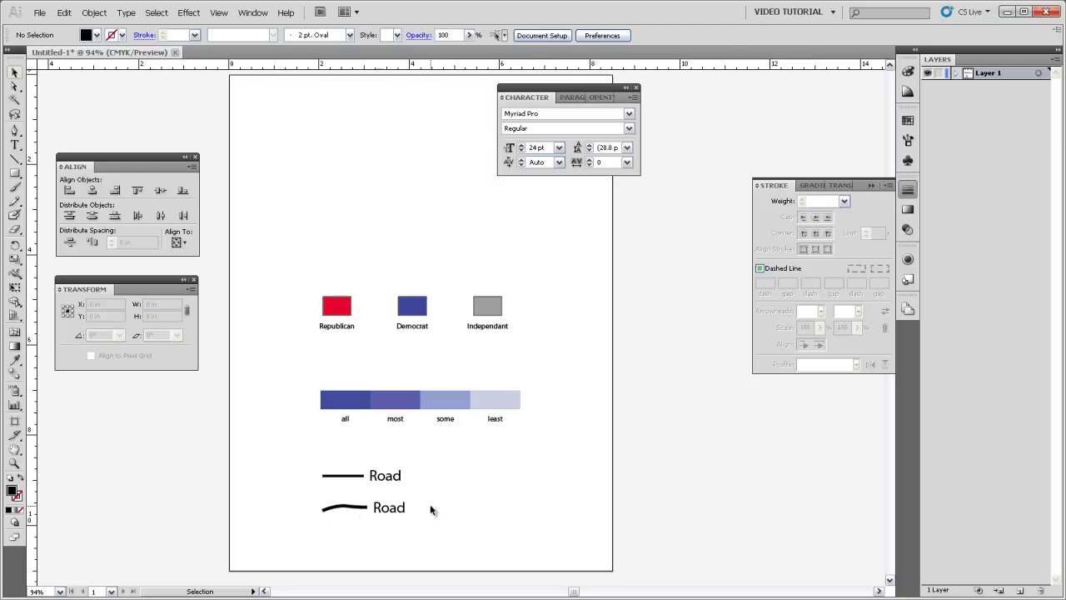
Step: Delete the straight road symbol and move the curved one up into its place
{"action": "left_click_drag", "start_coordinate": [433, 492], "coordinate": [301, 456]}
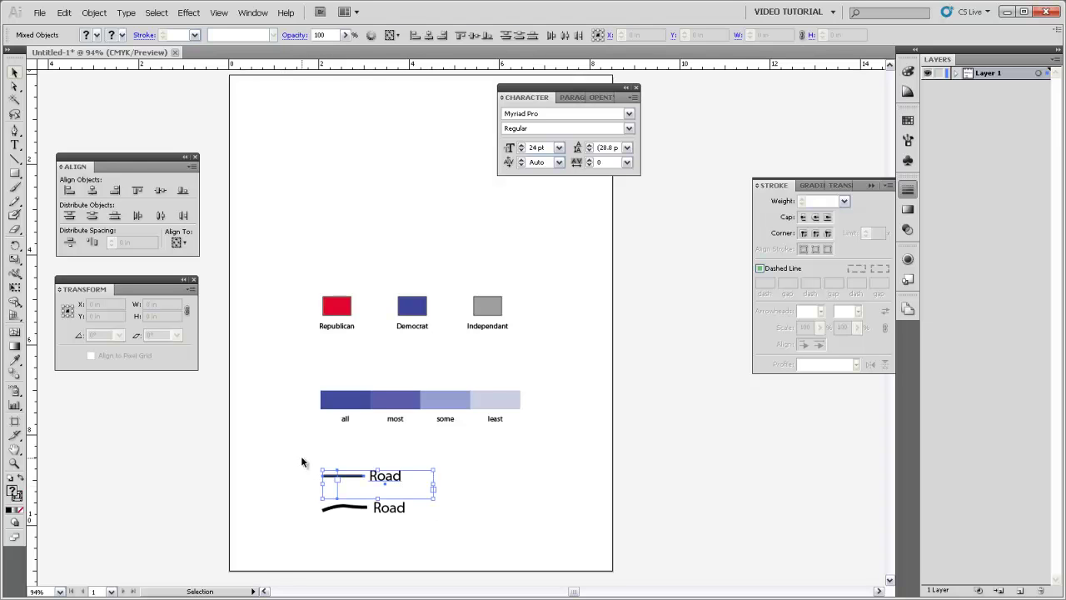
{"action": "key", "text": "Delete"}
{"action": "left_click_drag", "start_coordinate": [419, 530], "coordinate": [404, 375]}
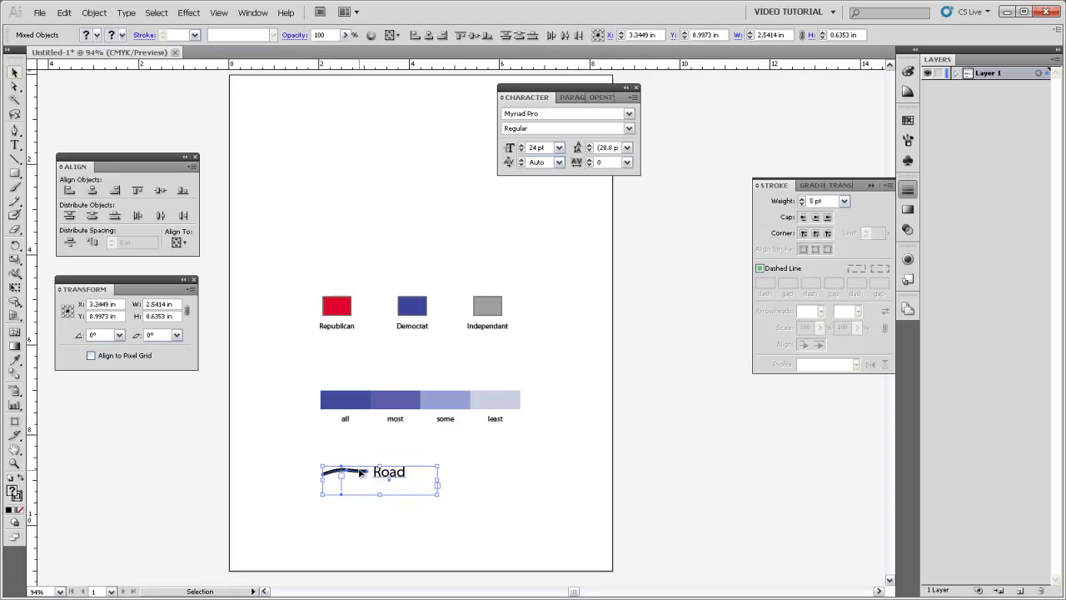
{"action": "left_click", "coordinate": [361, 519]}
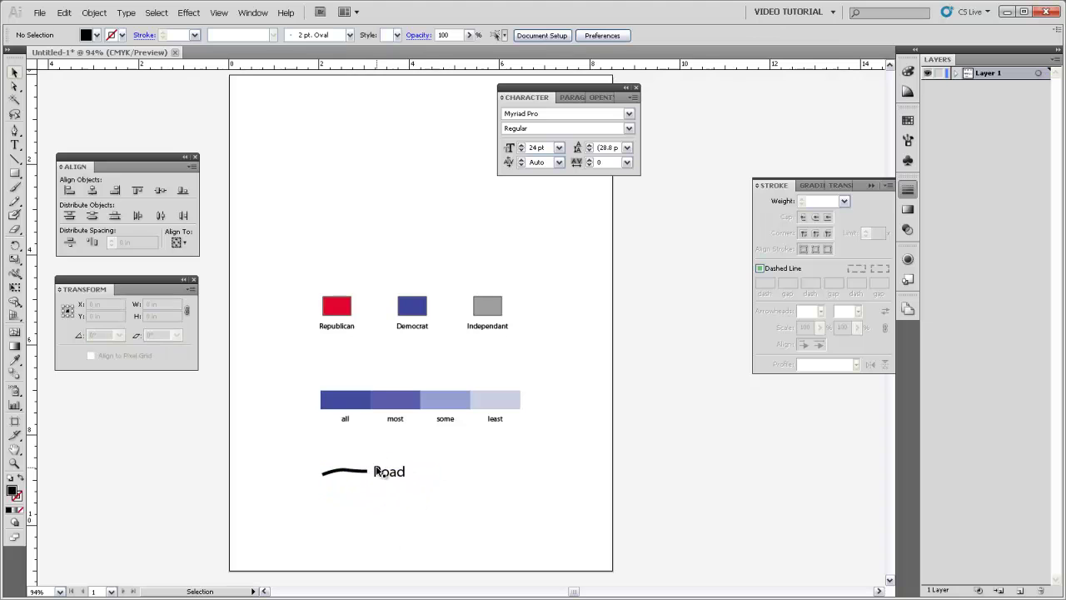
Step: Duplicate the curved road line and its label directly below
{"action": "left_click_drag", "start_coordinate": [418, 506], "coordinate": [304, 460]}
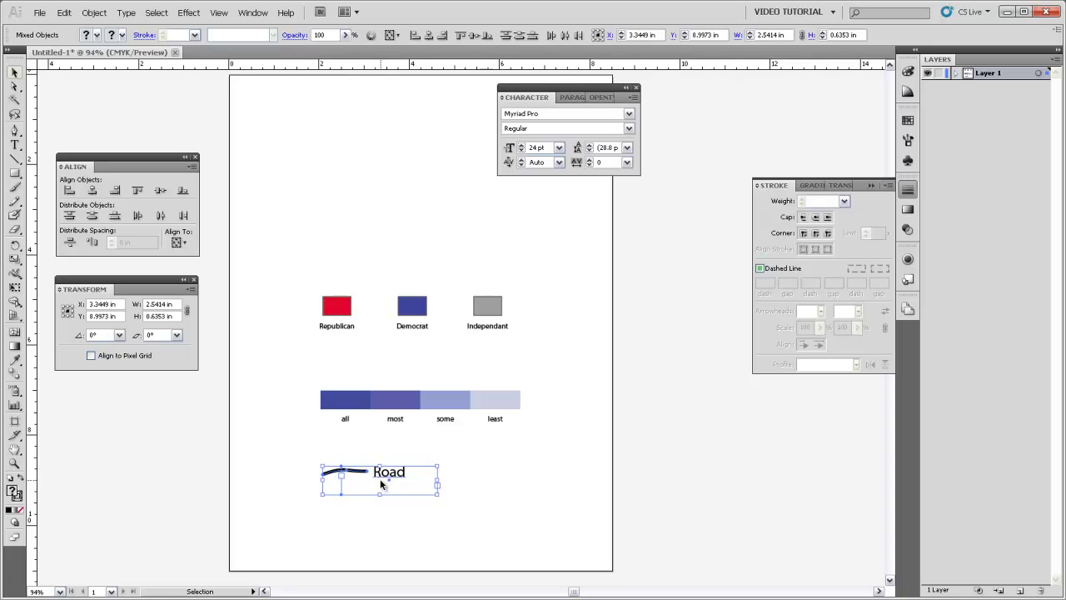
{"action": "key", "text": "a"}
{"action": "left_click_drag", "start_coordinate": [401, 487], "coordinate": [401, 511]}
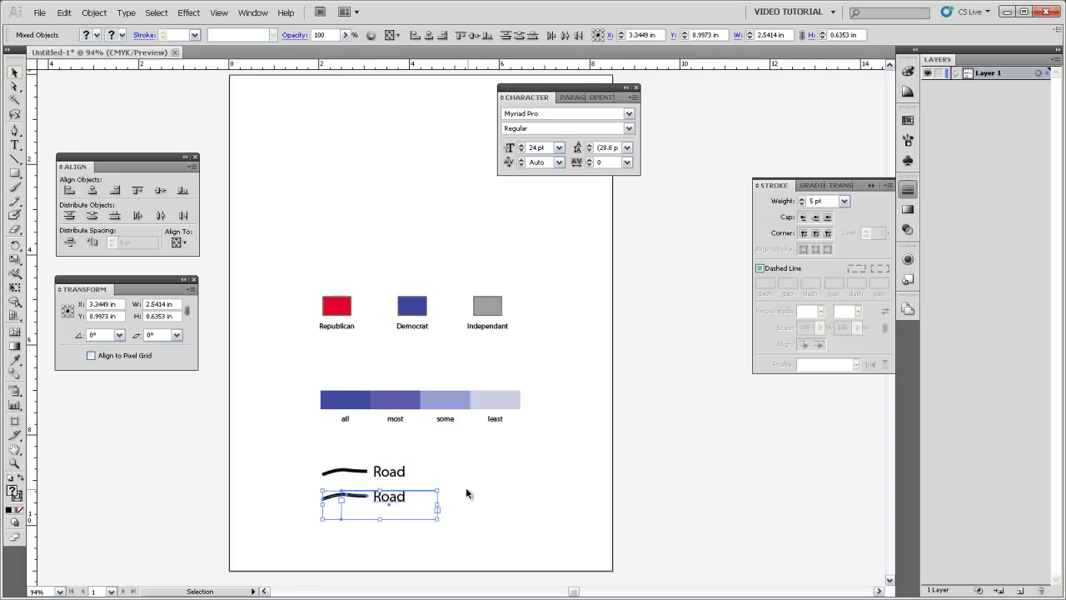
Step: Retype the copied label as 'River'
{"action": "left_click", "coordinate": [466, 559]}
{"action": "double_click", "coordinate": [386, 497]}
{"action": "type", "text": "River"}
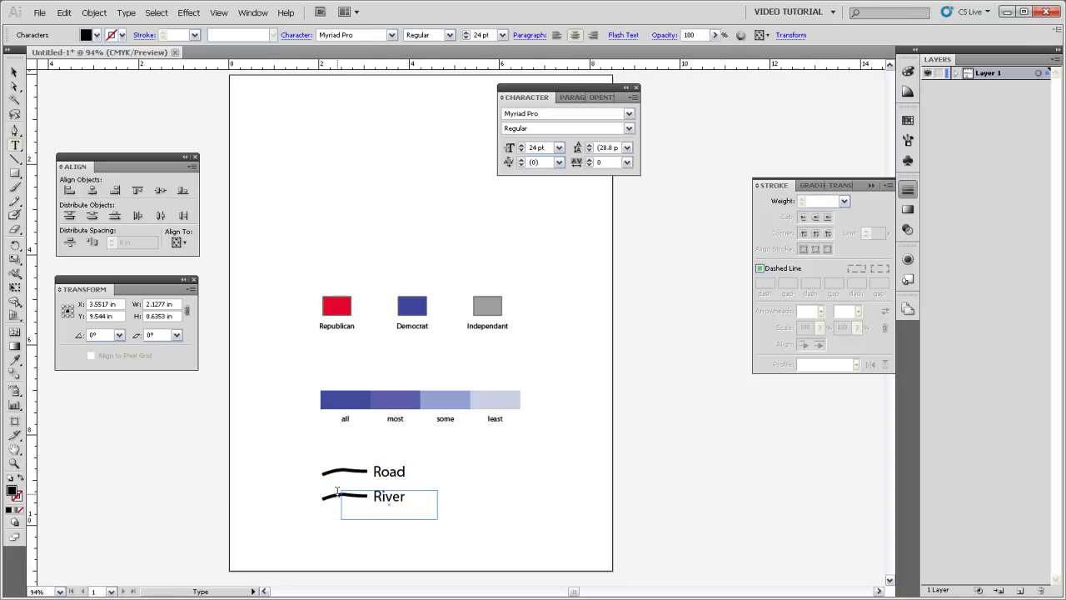
{"action": "left_click", "coordinate": [14, 72]}
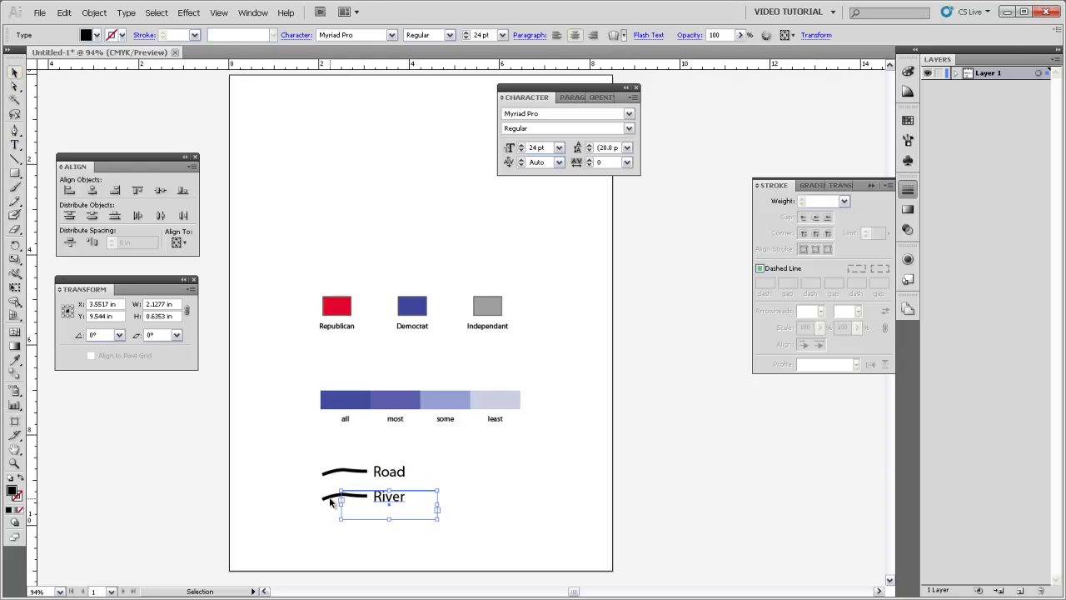
{"action": "left_click", "coordinate": [331, 501]}
Step: Change the River line's stroke to a lighter blue
{"action": "double_click", "coordinate": [344, 498]}
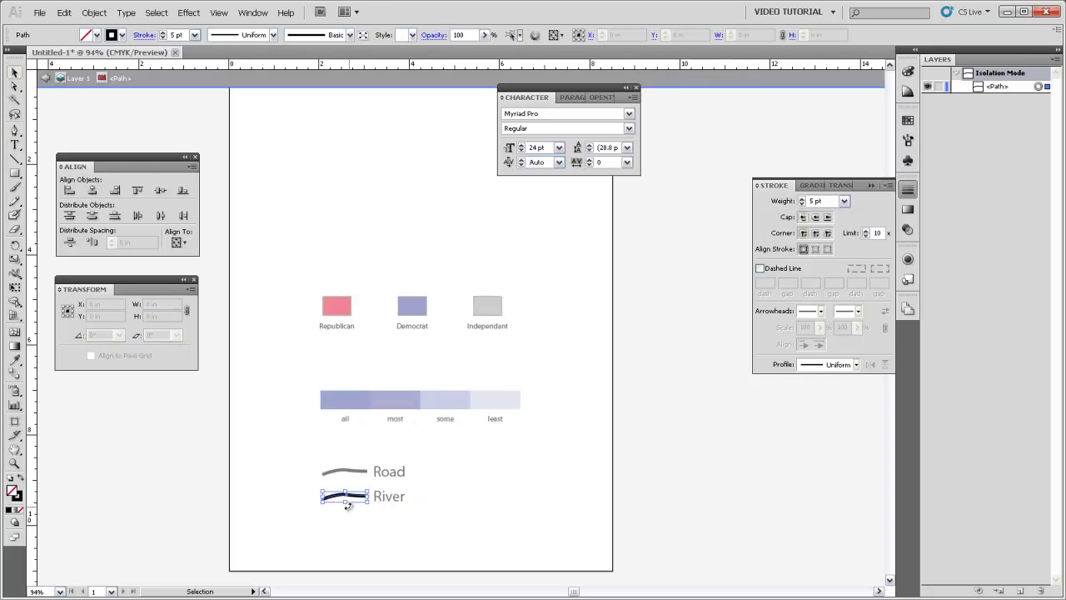
{"action": "left_click", "coordinate": [19, 498]}
{"action": "double_click", "coordinate": [18, 499]}
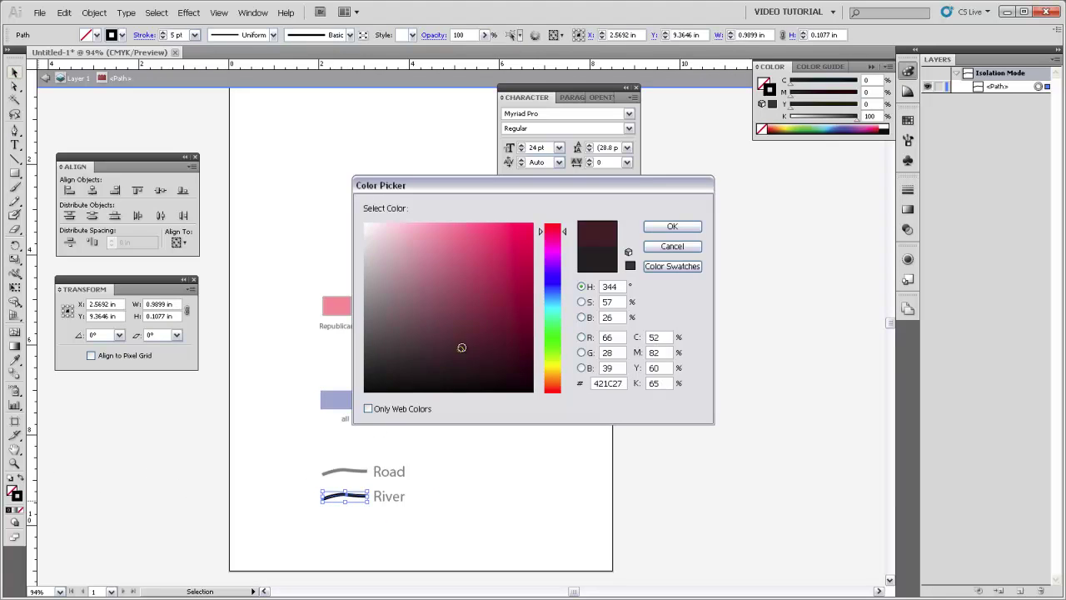
{"action": "left_click", "coordinate": [469, 322]}
{"action": "left_click_drag", "start_coordinate": [563, 234], "coordinate": [567, 284]}
{"action": "left_click", "coordinate": [501, 237]}
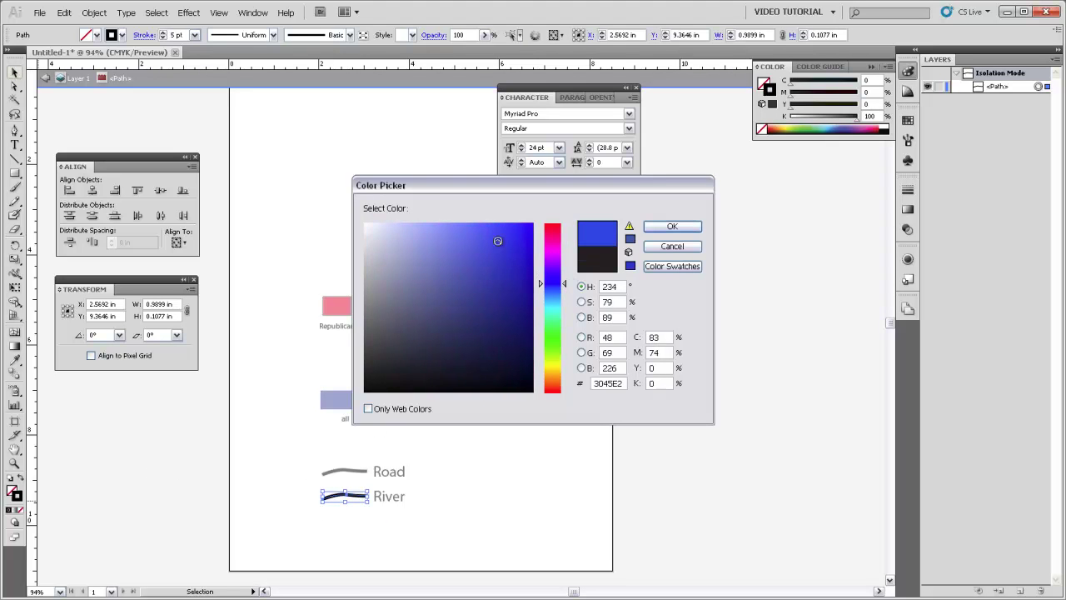
{"action": "left_click", "coordinate": [671, 226]}
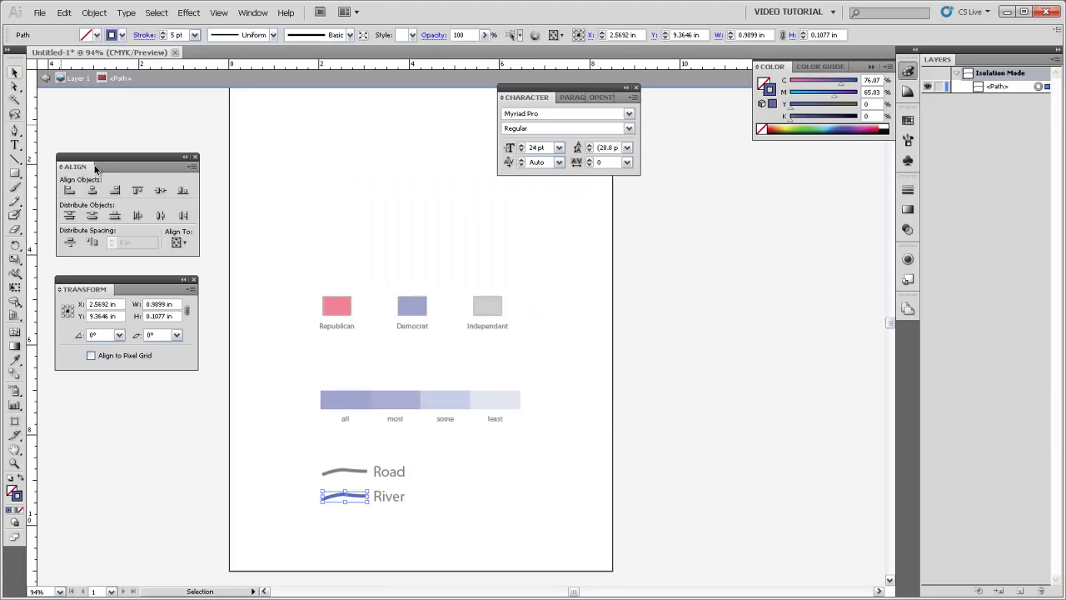
{"action": "double_click", "coordinate": [460, 455]}
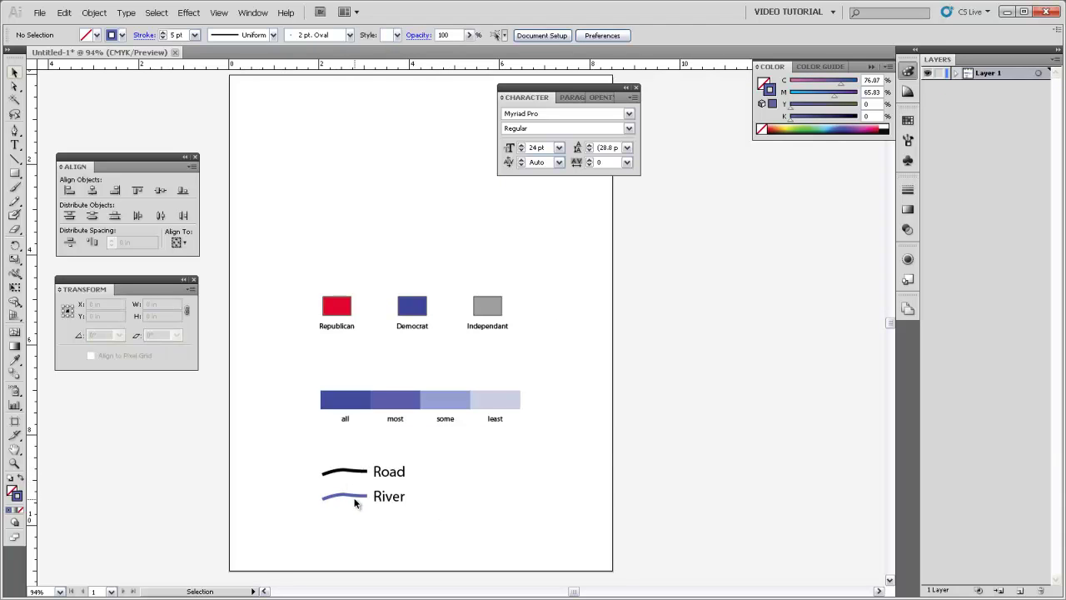
Step: Drag the River line's end anchor slightly to the left
{"action": "left_click", "coordinate": [347, 497]}
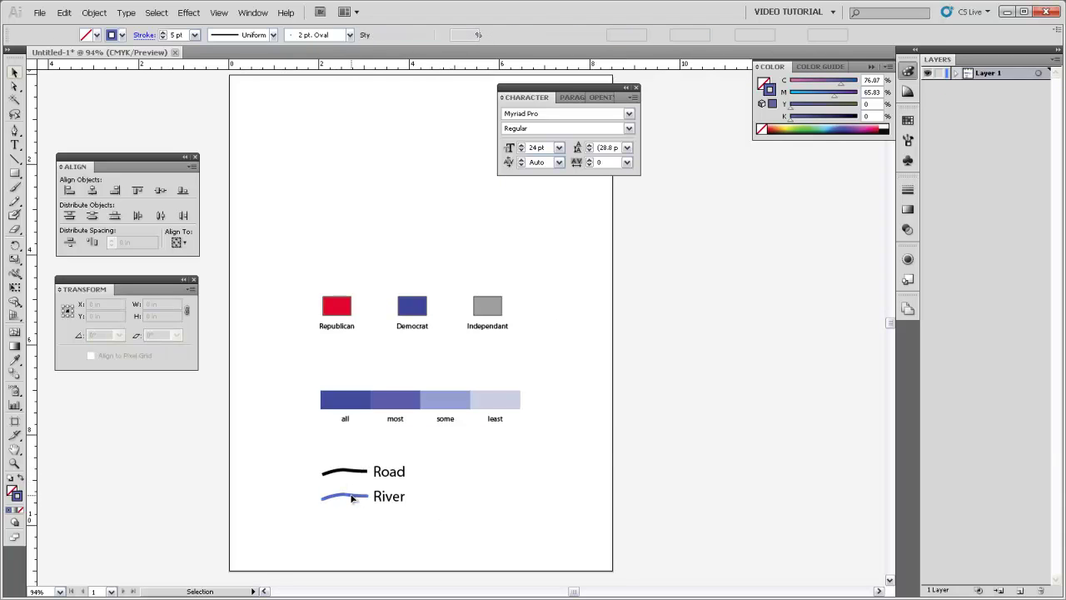
{"action": "left_click", "coordinate": [363, 536]}
{"action": "key", "text": "a"}
{"action": "left_click", "coordinate": [354, 498]}
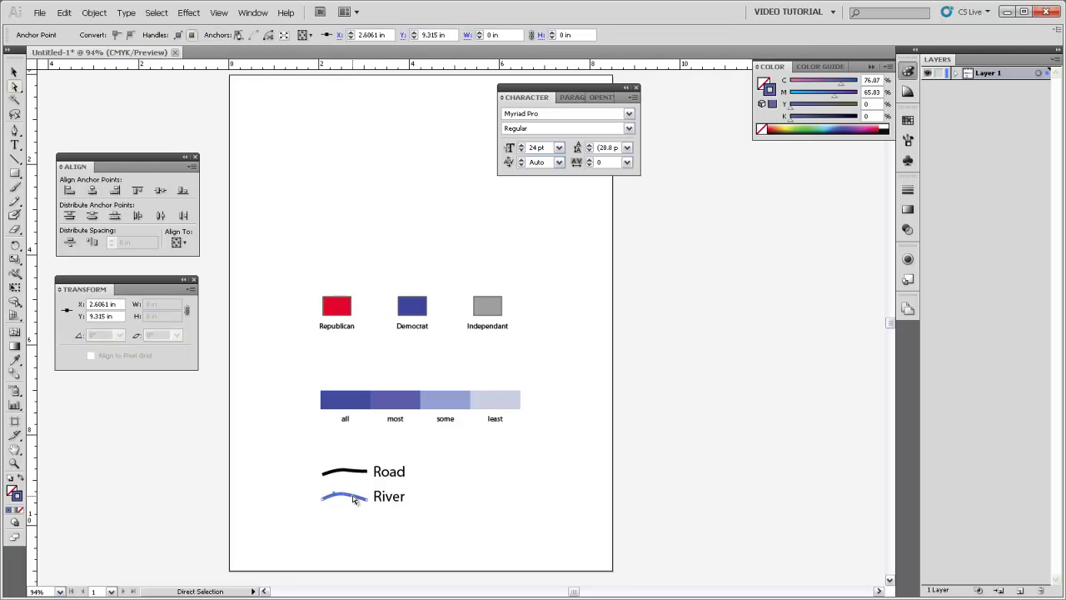
{"action": "left_click_drag", "start_coordinate": [354, 498], "coordinate": [346, 498]}
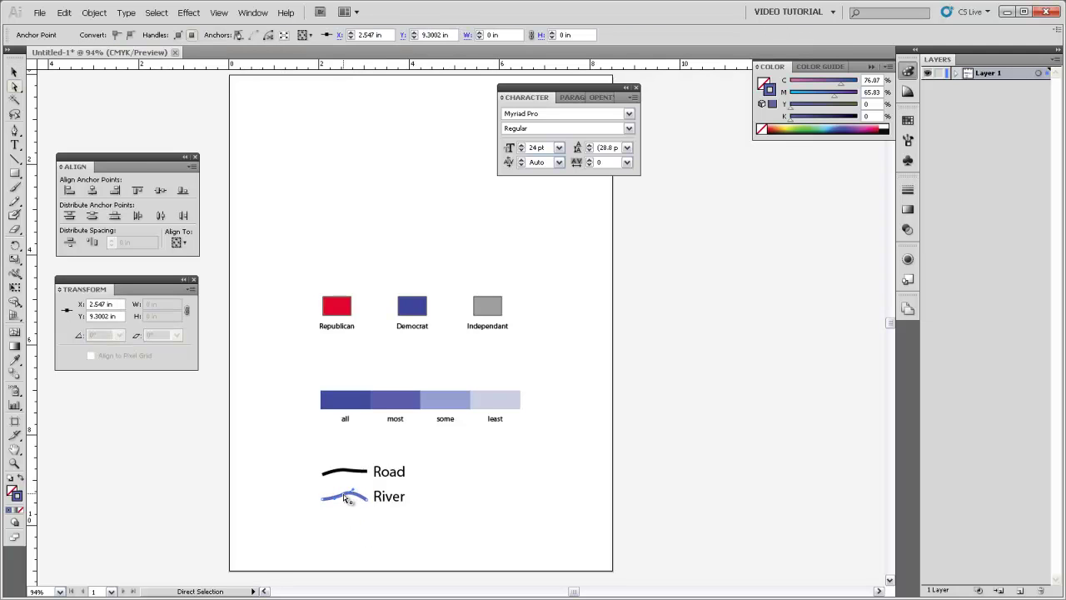
{"action": "left_click", "coordinate": [349, 512]}
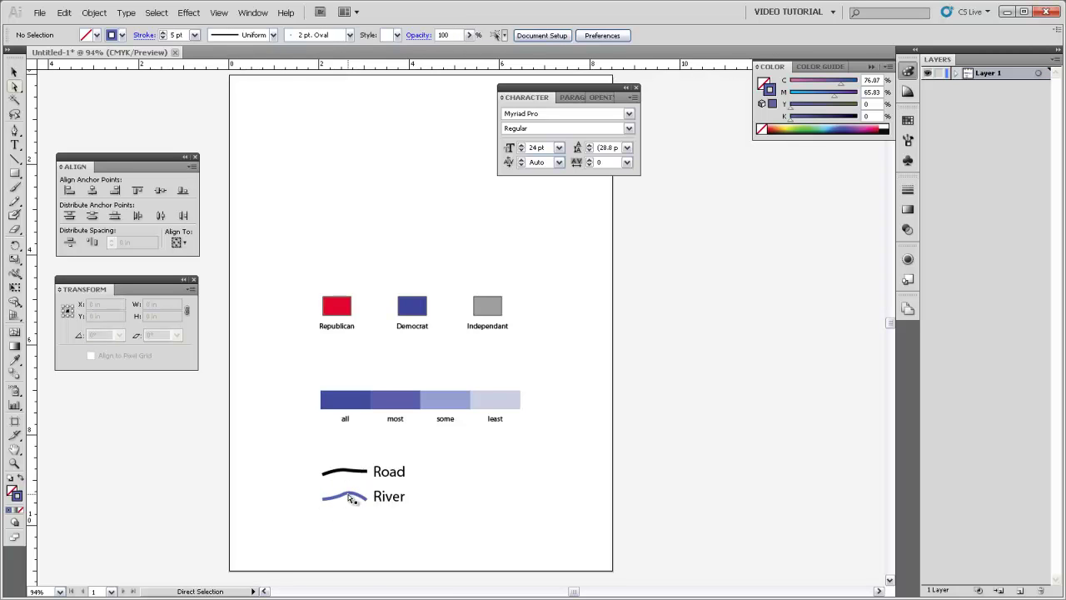
{"action": "key", "text": "v"}
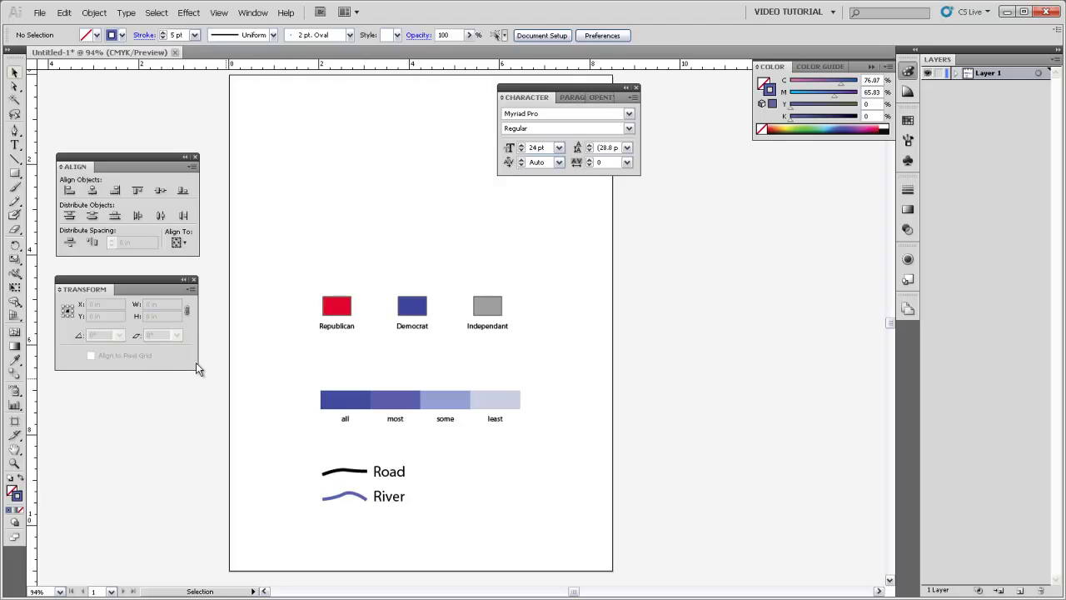
Step: Narrow the Total Width at the River line's end to give it a taper
{"action": "key", "text": "shift+w"}
{"action": "double_click", "coordinate": [322, 502]}
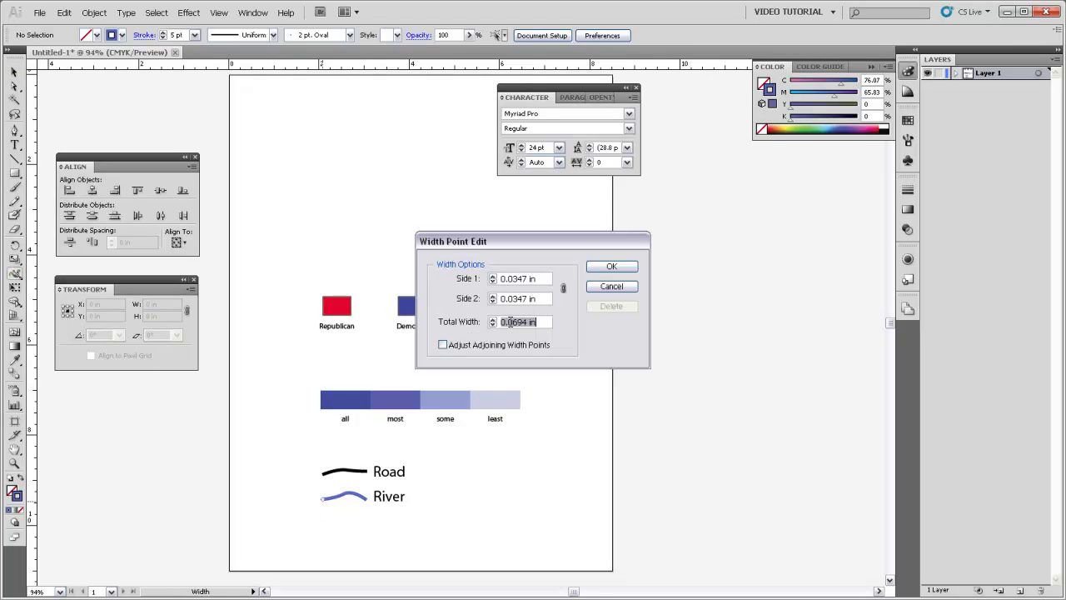
{"action": "left_click", "coordinate": [511, 322]}
{"action": "left_click", "coordinate": [612, 267]}
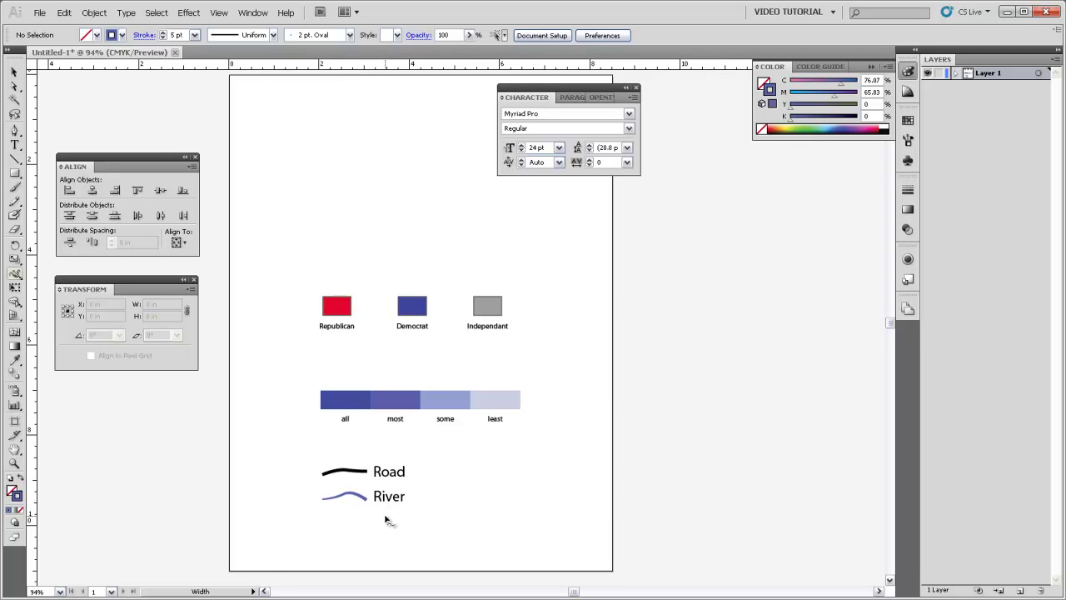
{"action": "left_click_drag", "start_coordinate": [15, 173], "coordinate": [60, 232]}
Step: Draw a small star below the River line and fill it with a light gold
{"action": "left_click_drag", "start_coordinate": [337, 522], "coordinate": [334, 510]}
{"action": "left_click", "coordinate": [22, 478]}
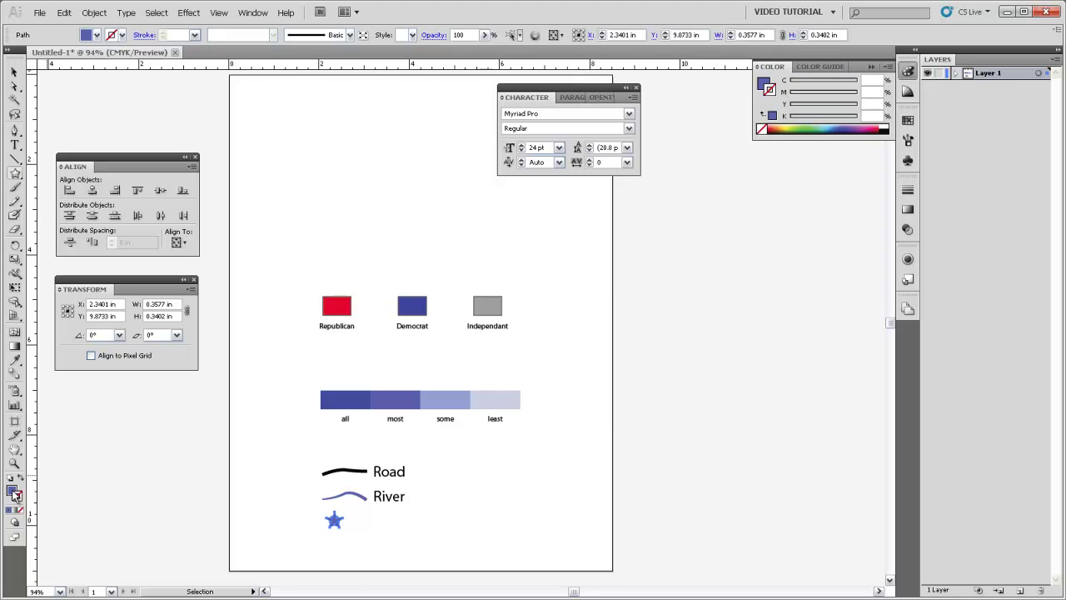
{"action": "double_click", "coordinate": [12, 489]}
{"action": "left_click_drag", "start_coordinate": [565, 287], "coordinate": [565, 336]}
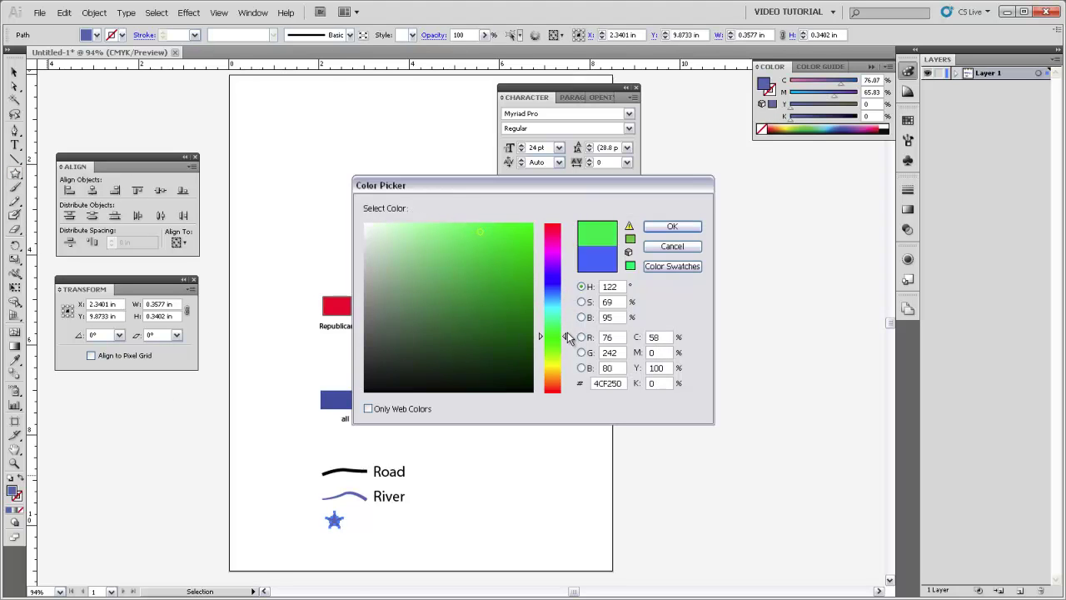
{"action": "left_click", "coordinate": [502, 285]}
{"action": "left_click", "coordinate": [552, 369]}
{"action": "left_click", "coordinate": [494, 280]}
{"action": "left_click_drag", "start_coordinate": [494, 279], "coordinate": [486, 252]}
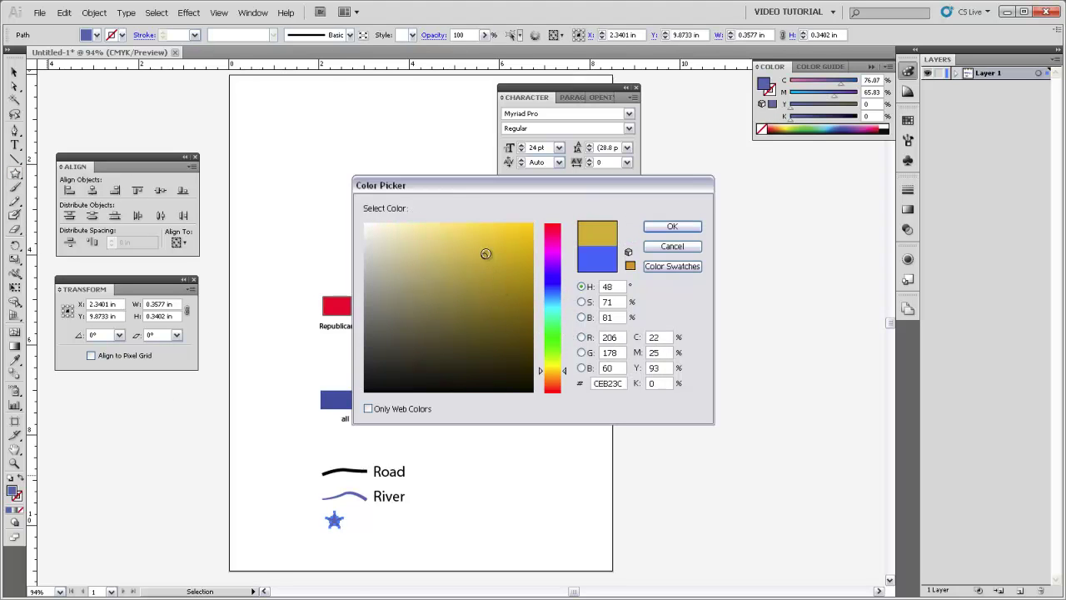
{"action": "left_click", "coordinate": [658, 229]}
Step: Horizontally centre the star with the River and Road lines
{"action": "key", "text": "v"}
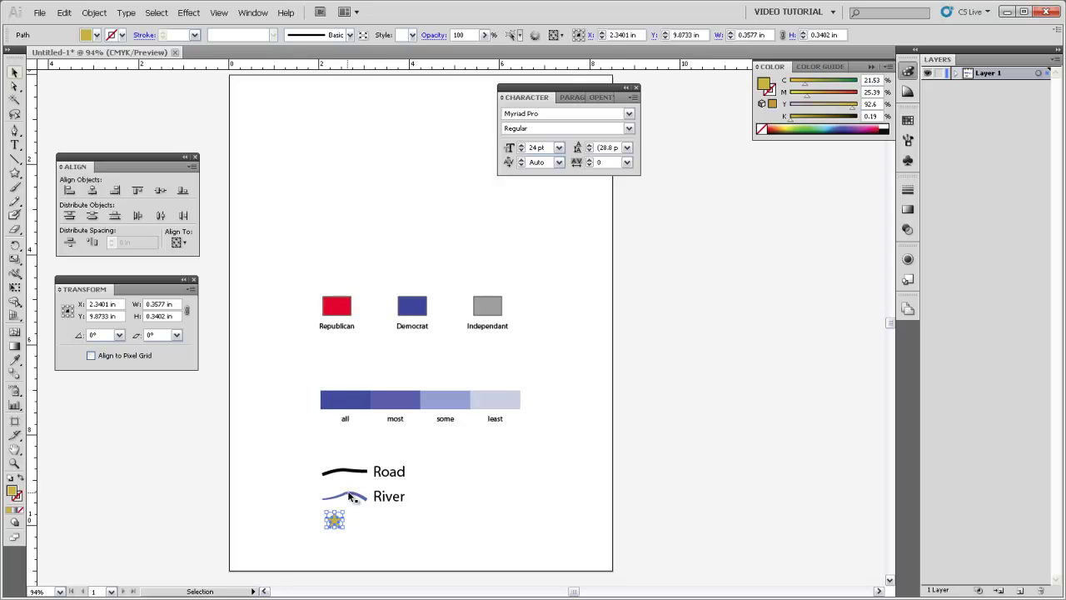
{"action": "left_click", "coordinate": [350, 497], "text": "shift"}
{"action": "left_click", "coordinate": [353, 472], "text": "shift"}
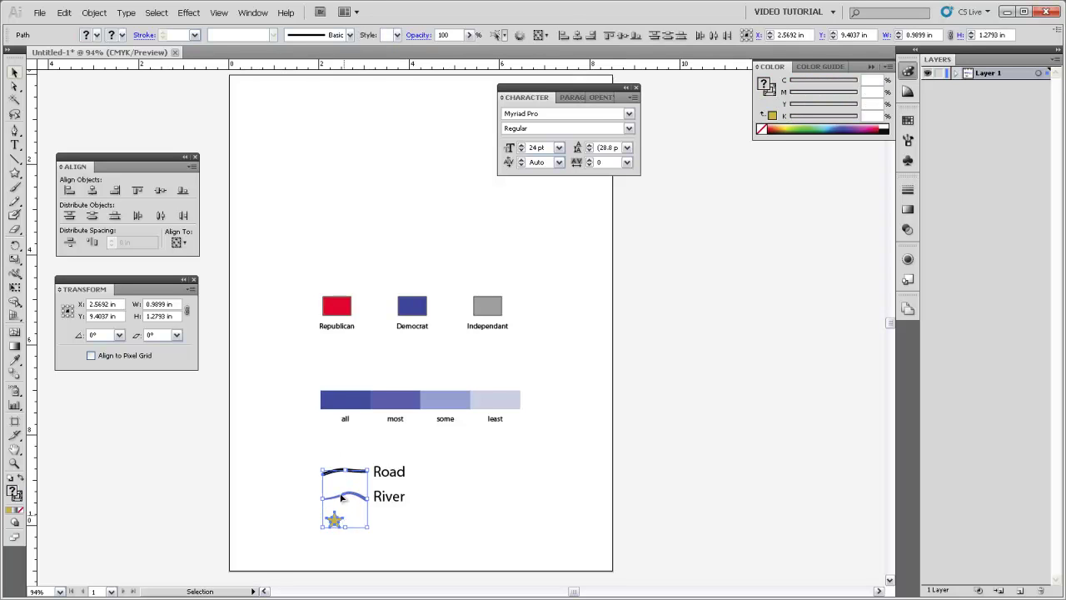
{"action": "left_click", "coordinate": [91, 190]}
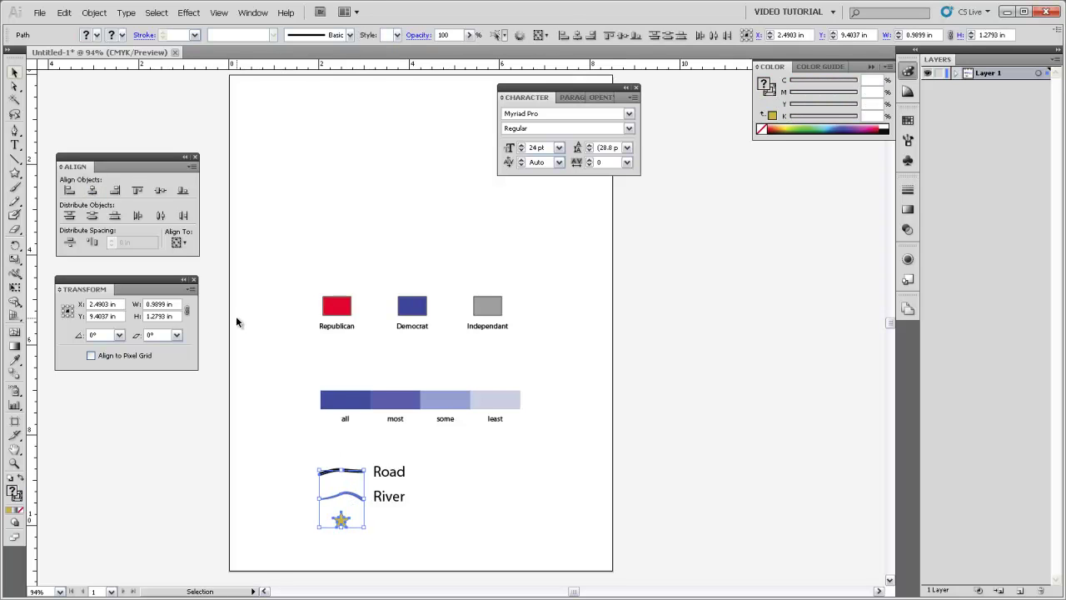
{"action": "key", "text": "shift"}
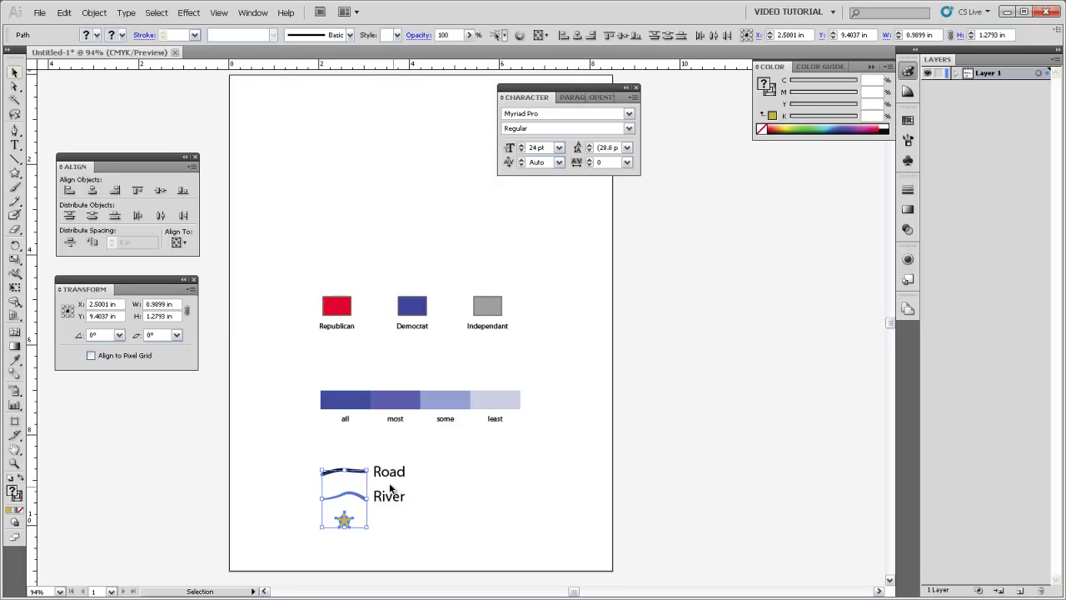
Step: Copy the River label down beside the star and retype it as 'City'
{"action": "left_click", "coordinate": [448, 501]}
{"action": "left_click", "coordinate": [390, 503]}
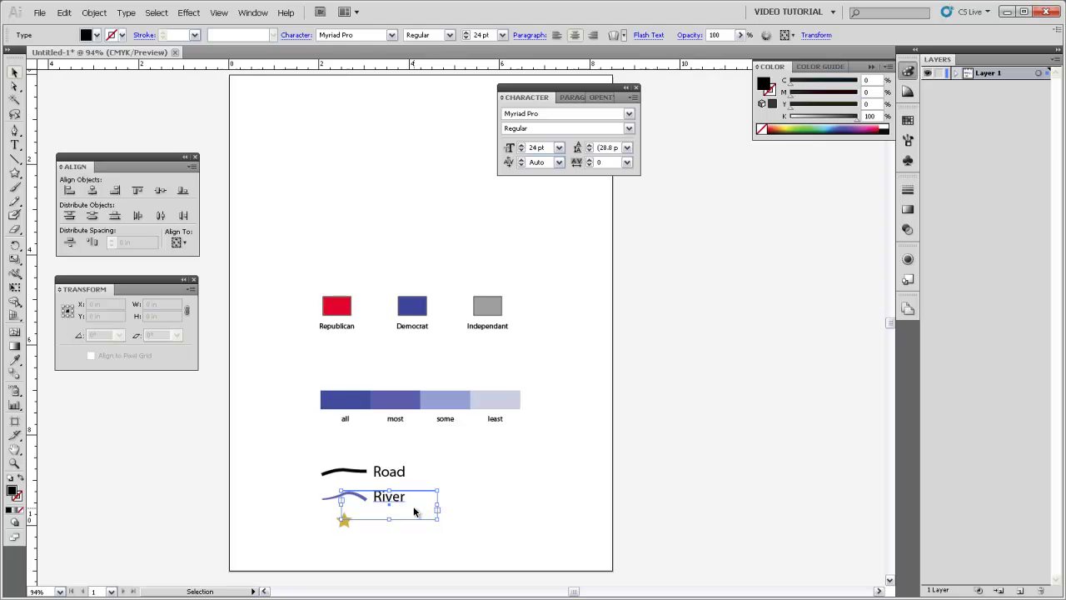
{"action": "key", "text": "a"}
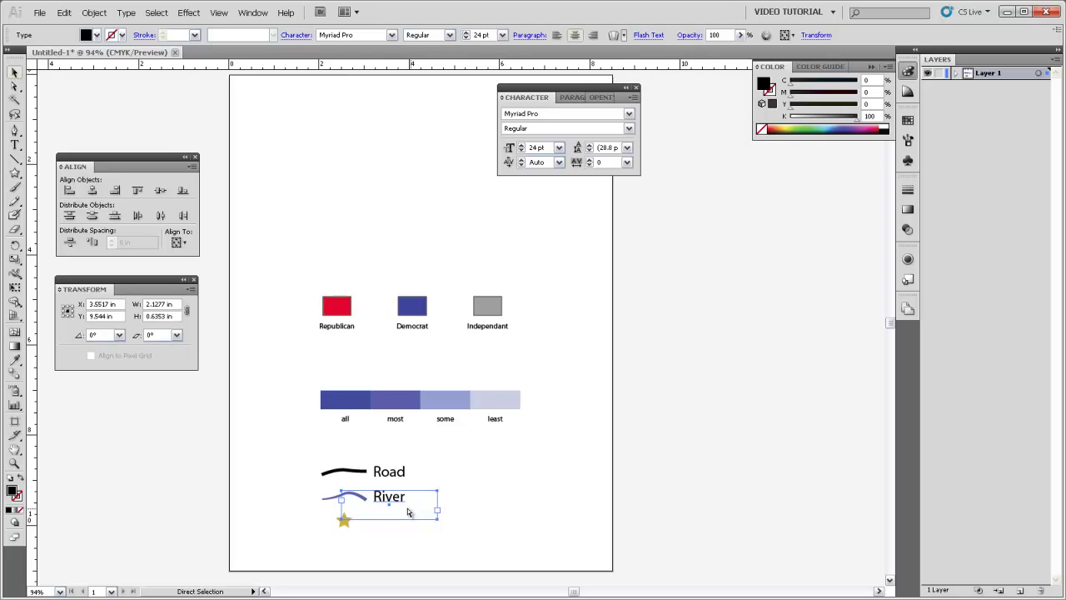
{"action": "left_click_drag", "start_coordinate": [396, 499], "coordinate": [393, 525]}
{"action": "double_click", "coordinate": [389, 522]}
{"action": "type", "text": "Citie"}
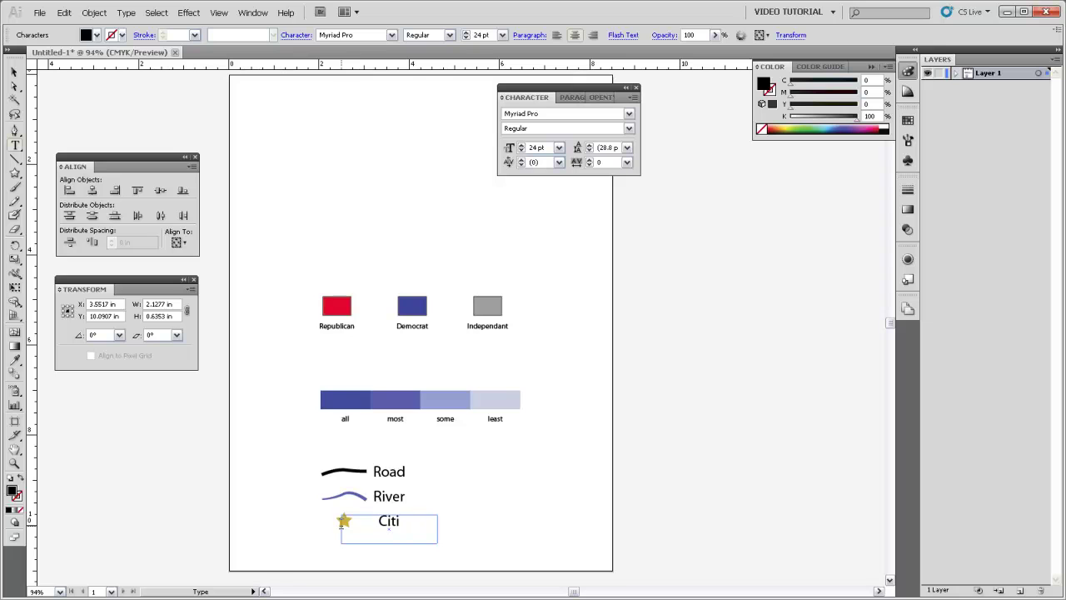
{"action": "key", "text": "BackSpace"}
{"action": "key", "text": "BackSpace"}
{"action": "type", "text": "y"}
{"action": "key", "text": "Escape"}
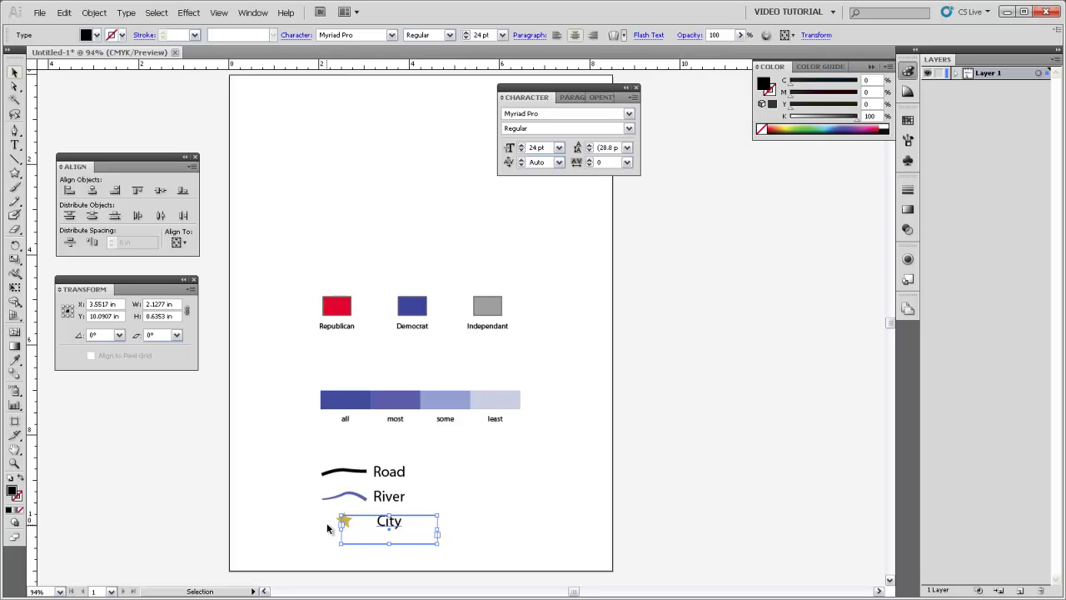
Step: Vertically centre the 'City' label and the gold star on each other
{"action": "double_click", "coordinate": [388, 542]}
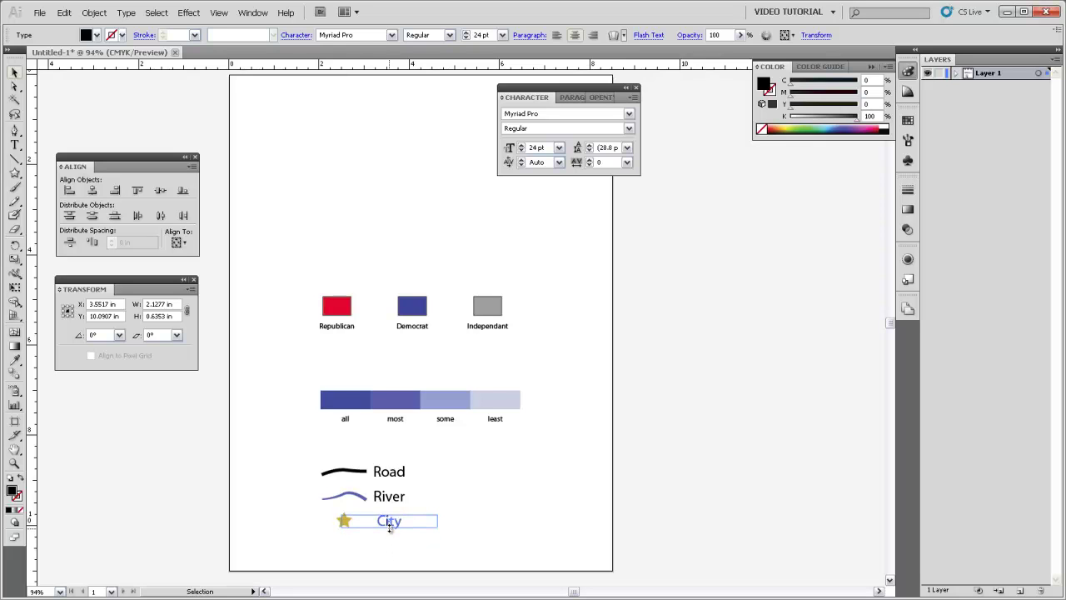
{"action": "left_click", "coordinate": [390, 526]}
{"action": "left_click", "coordinate": [389, 525]}
{"action": "left_click", "coordinate": [426, 519]}
{"action": "left_click", "coordinate": [388, 521]}
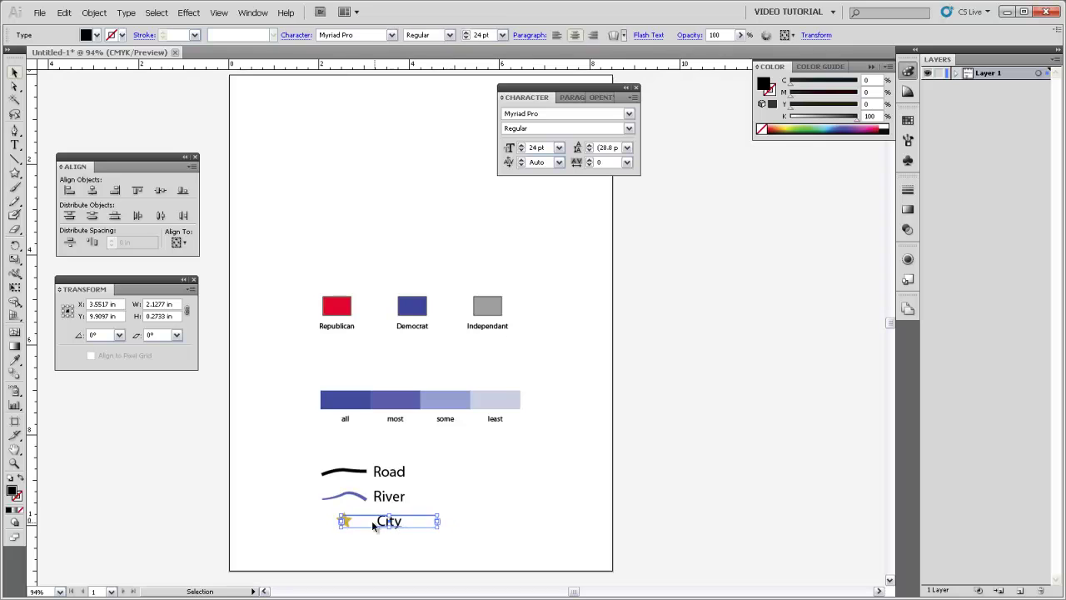
{"action": "left_click", "coordinate": [346, 519], "text": "shift"}
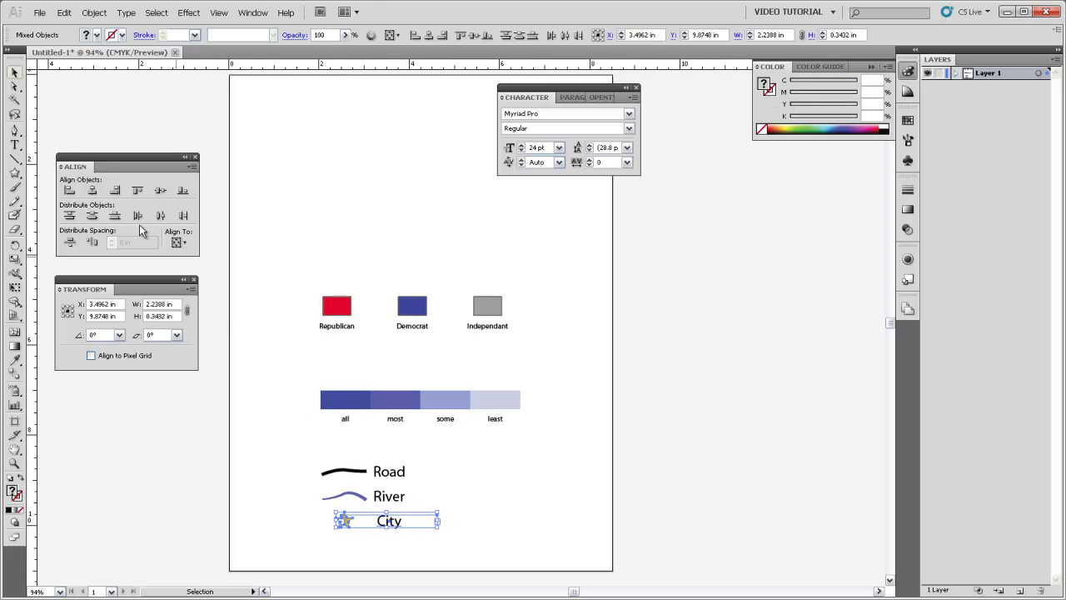
{"action": "left_click", "coordinate": [159, 190]}
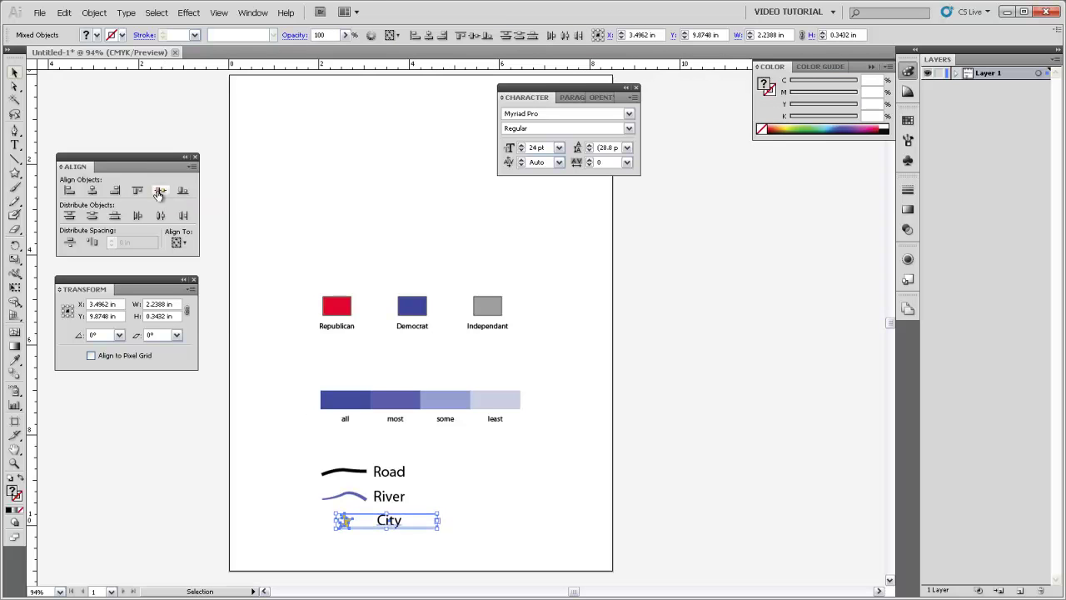
{"action": "left_click", "coordinate": [487, 520]}
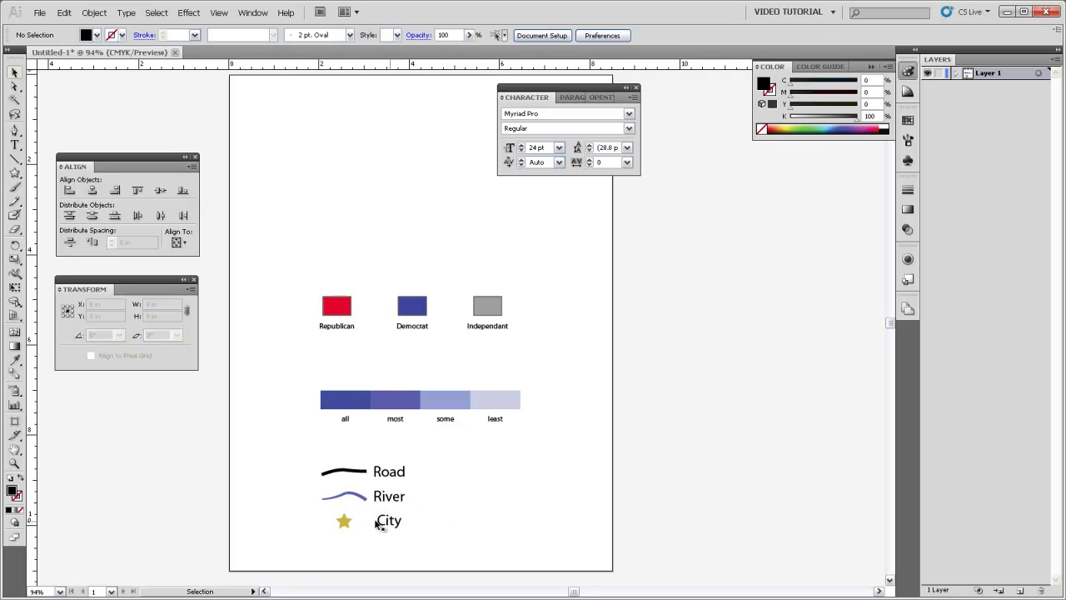